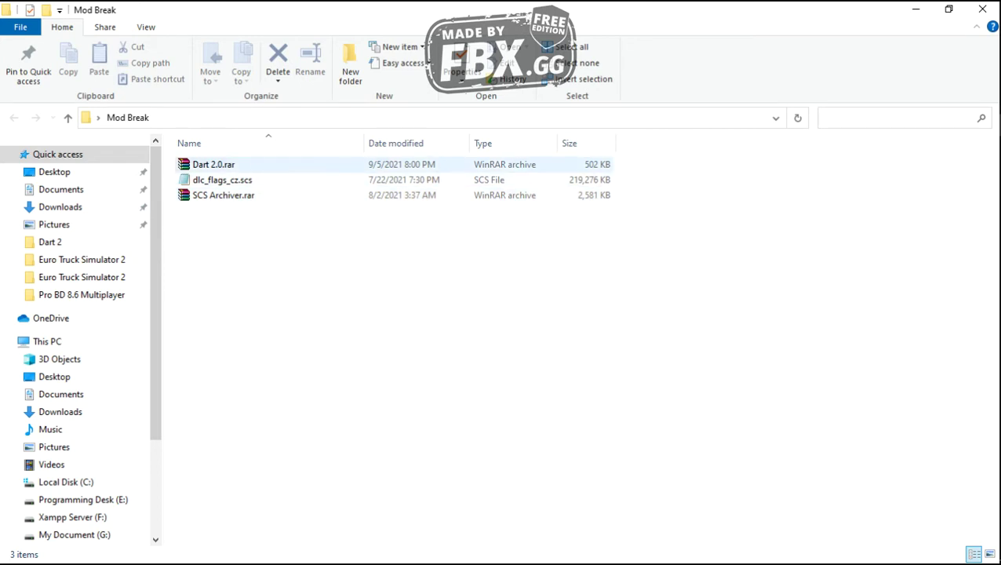
Extract Dart 2.0.rar in the Mod Break folder and move dlc_flags_cz.scs into the extracted Dart 2.0 folder
right_click(244, 165)
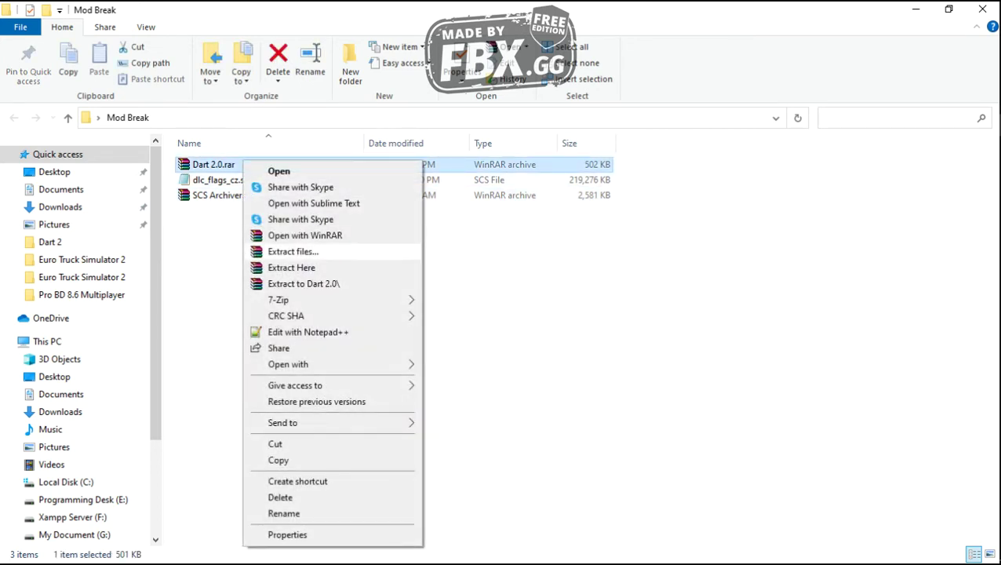
click(291, 267)
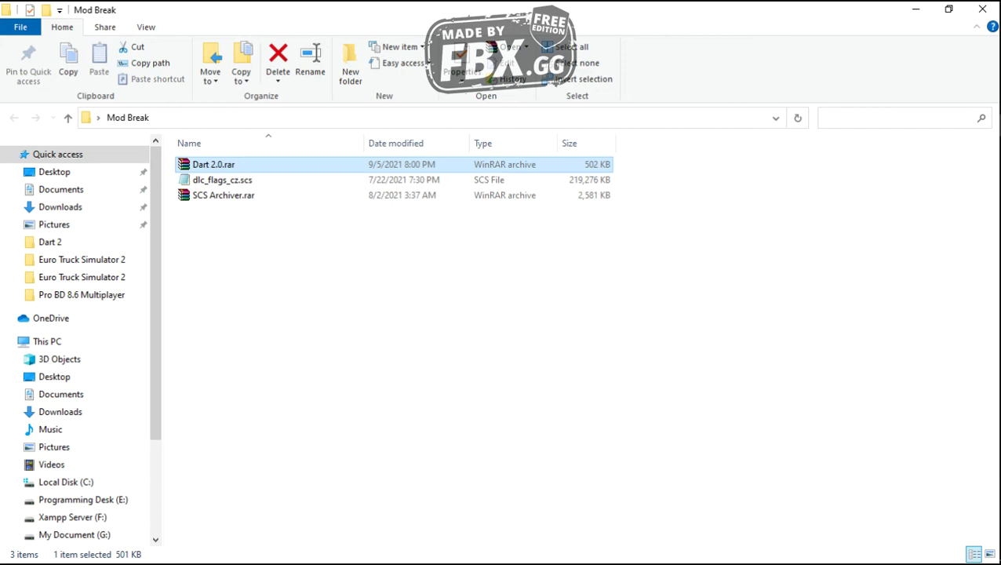
click(222, 196)
drag(222, 195, 373, 168)
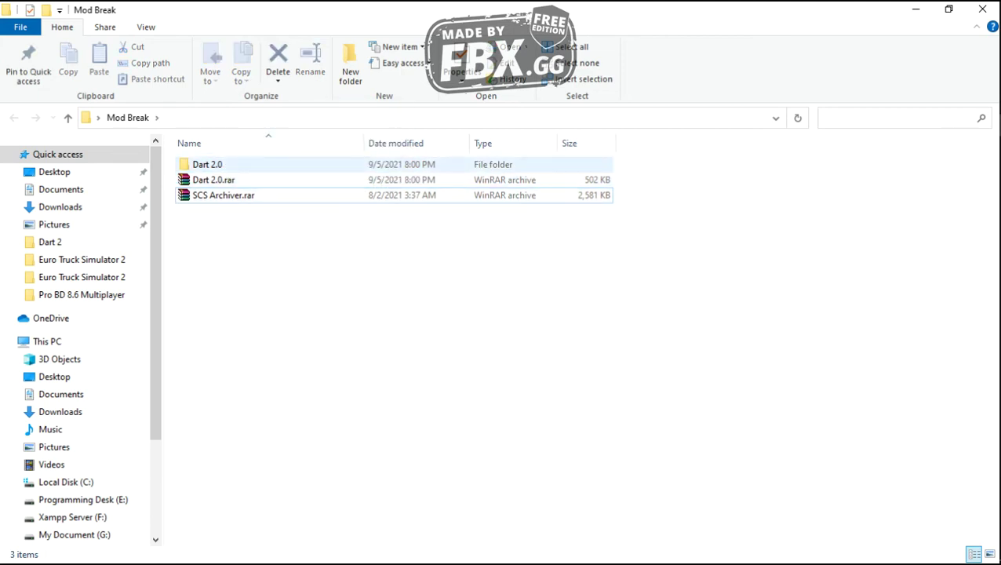
Open the Dart 2.0 folder and load dlc_flags_cz.scs into DART 2.0 [D32]_2.exe
double_click(370, 165)
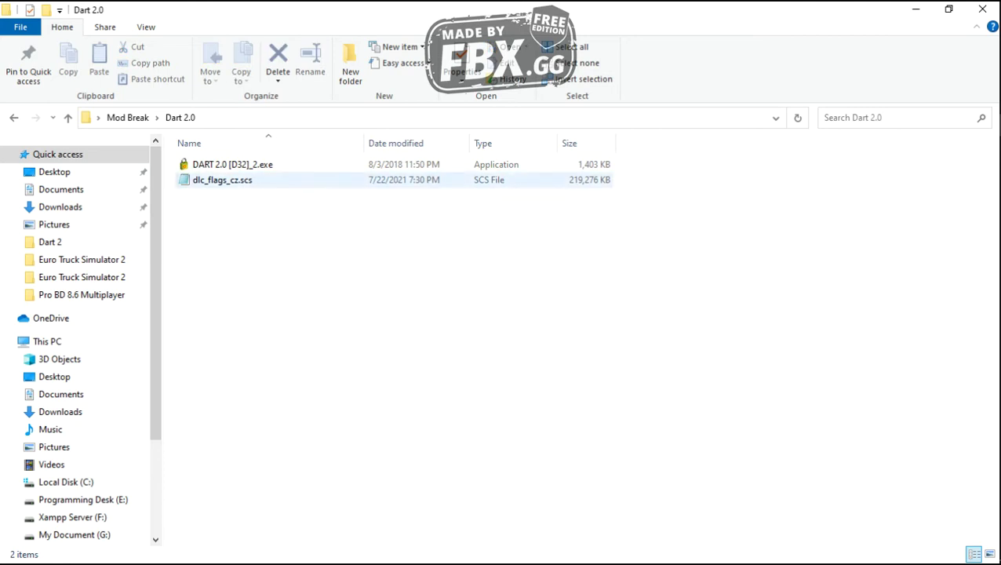
click(371, 179)
drag(222, 179, 375, 166)
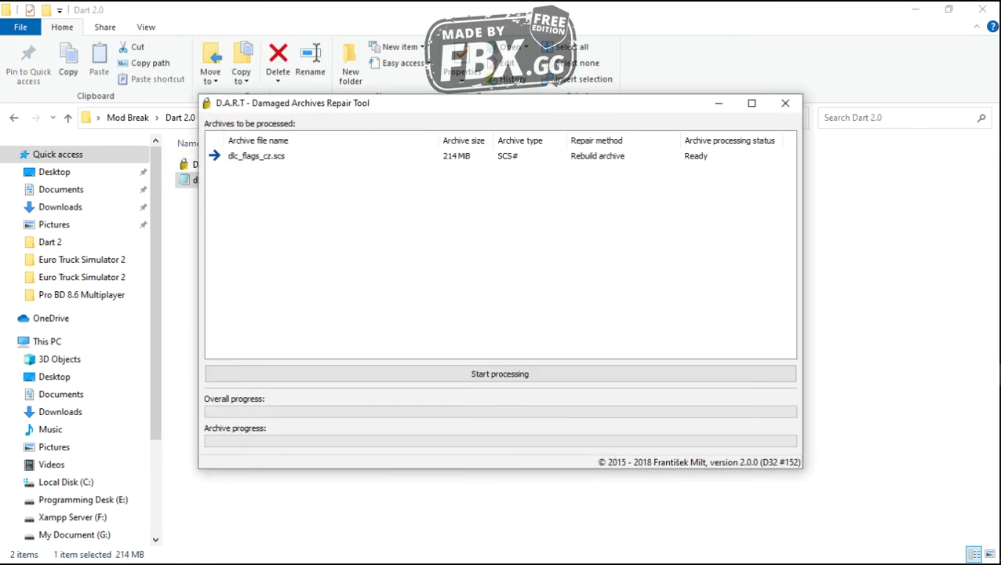
Configure the processing of dlc_flags_cz.scs as an archive conversion to ZIP with erroneous entries ignored
click(375, 156)
right_click(414, 155)
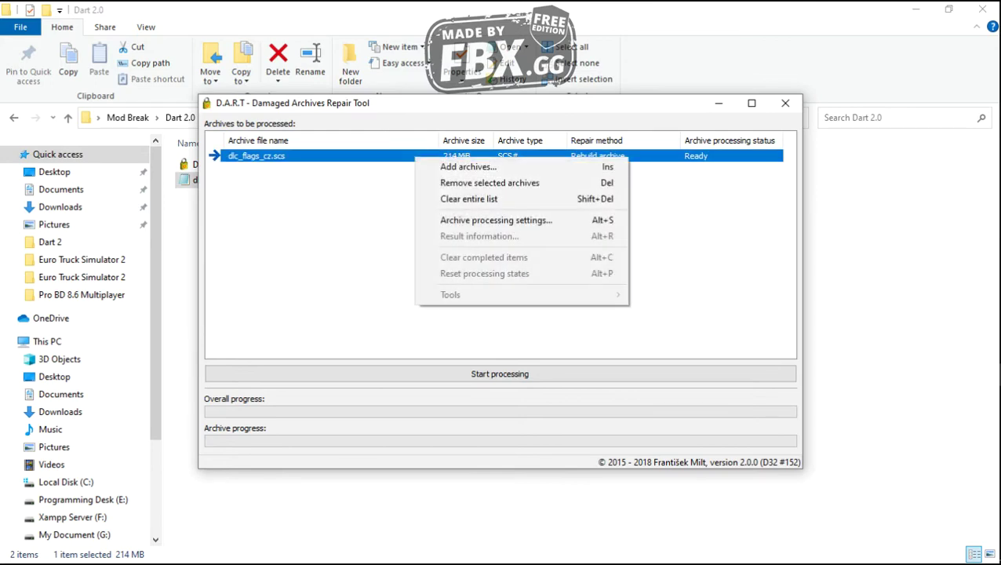
click(496, 219)
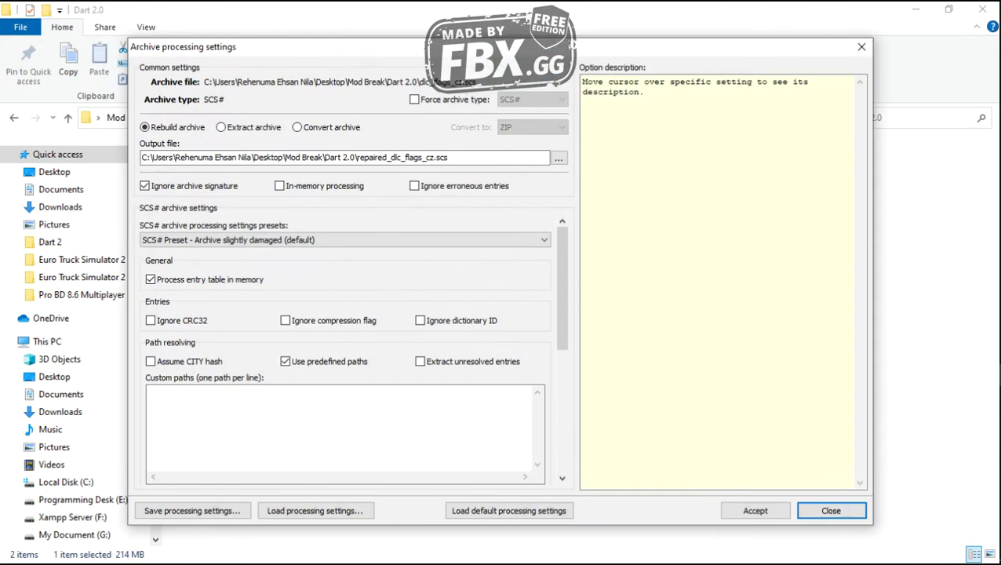
click(327, 127)
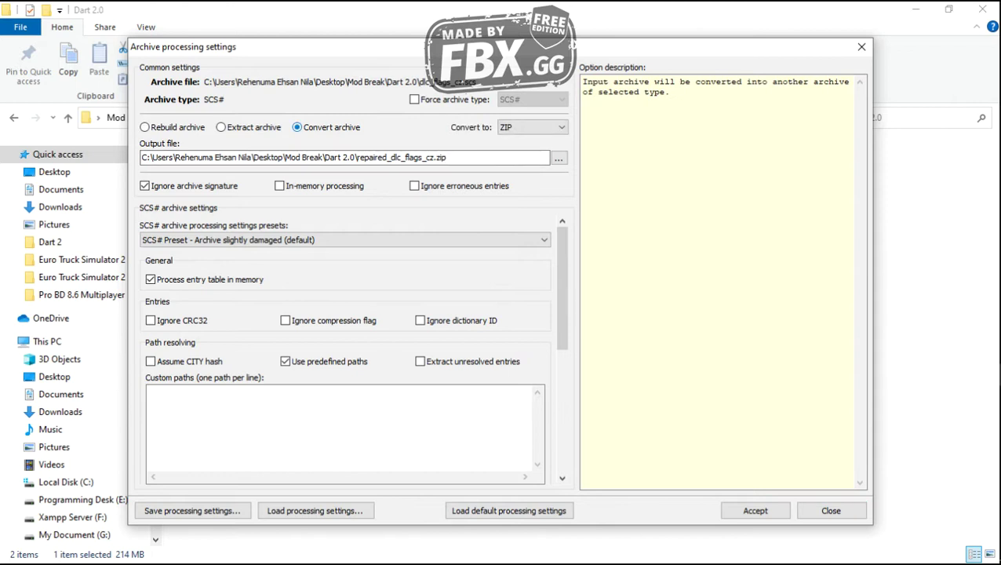
click(532, 127)
click(518, 151)
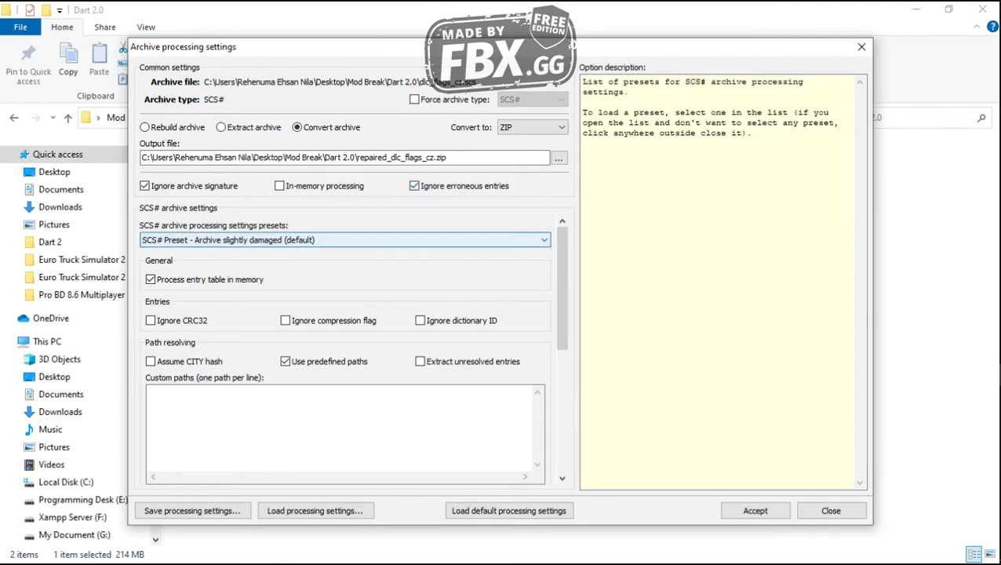
click(754, 510)
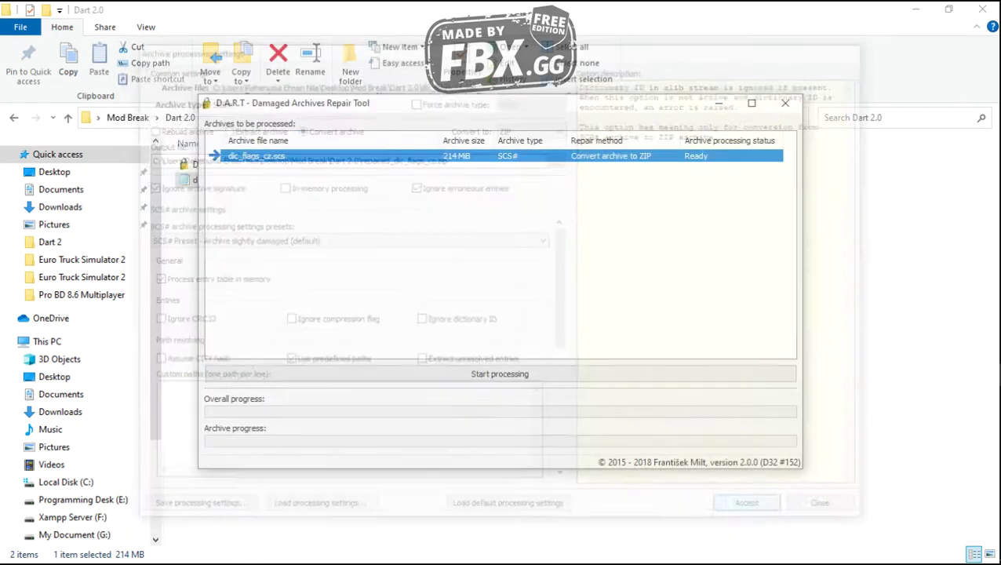
Process dlc_flags_cz.scs into a ZIP archive and close the repair tool when processing ends
click(649, 374)
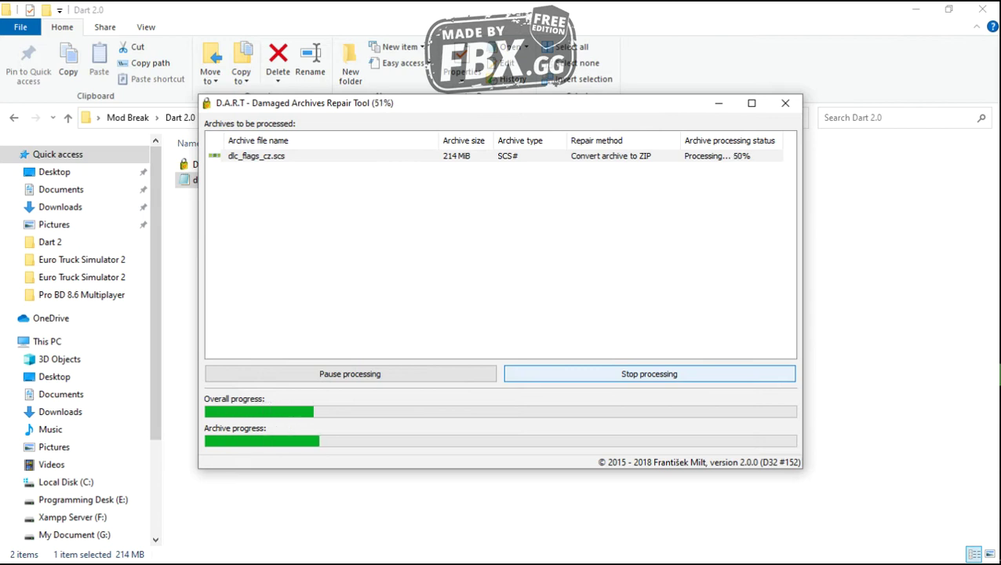
drag(493, 107, 587, 91)
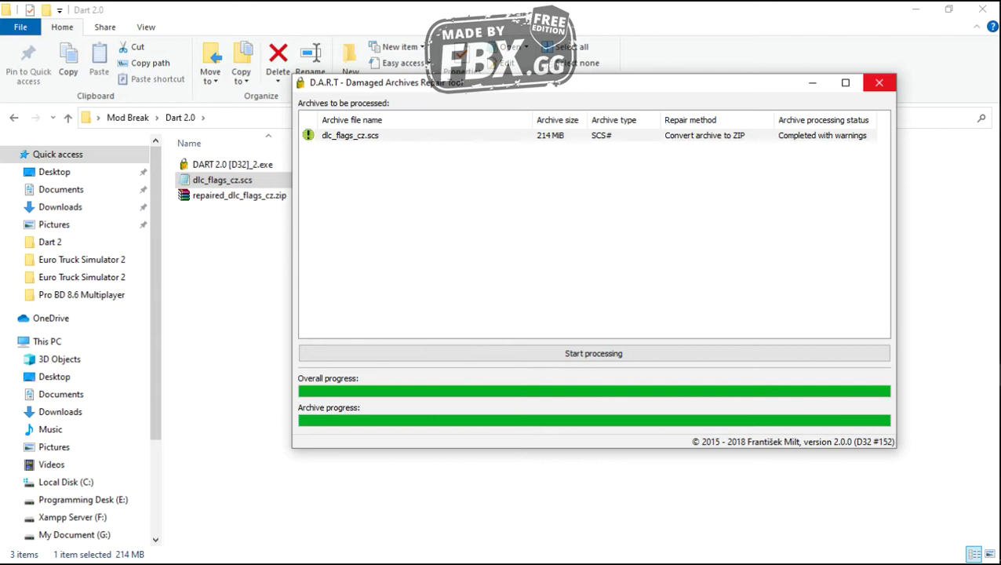
click(879, 83)
Load repaired_dlc_flags_cz.zip into DART 2.0 and apply the "ZIP Preset - Full retard mode (with central directory)" processing preset
click(239, 194)
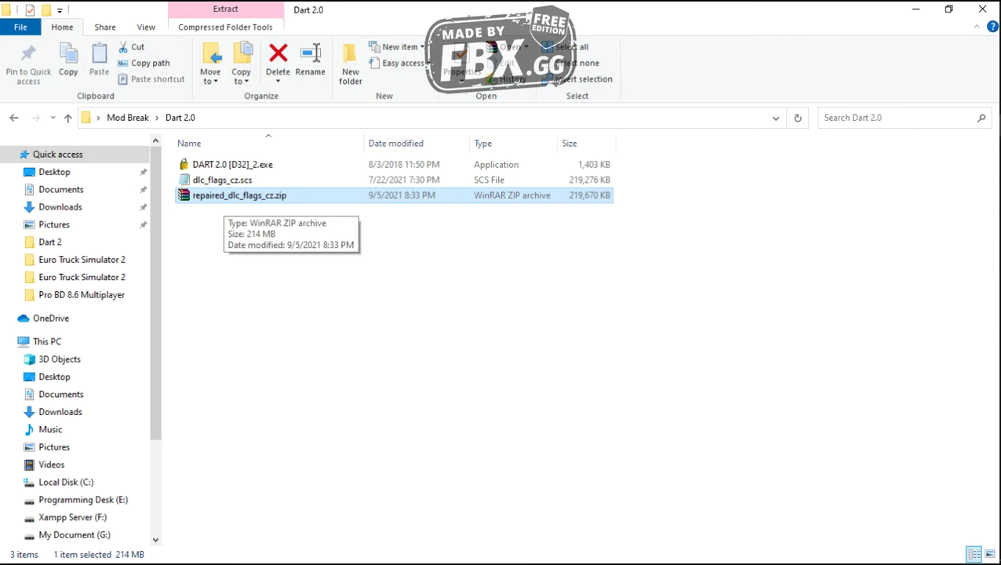
drag(240, 196, 444, 166)
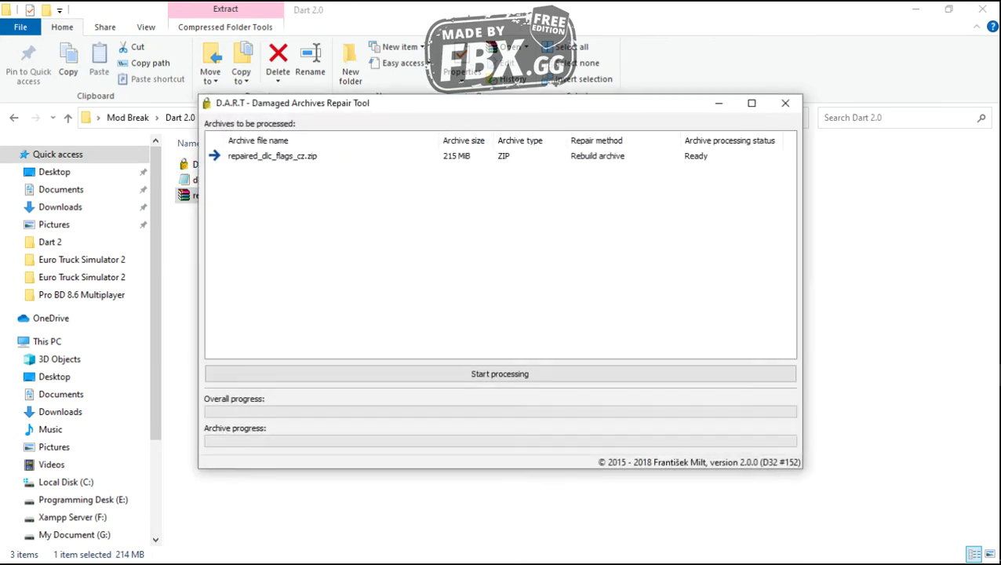
click(444, 155)
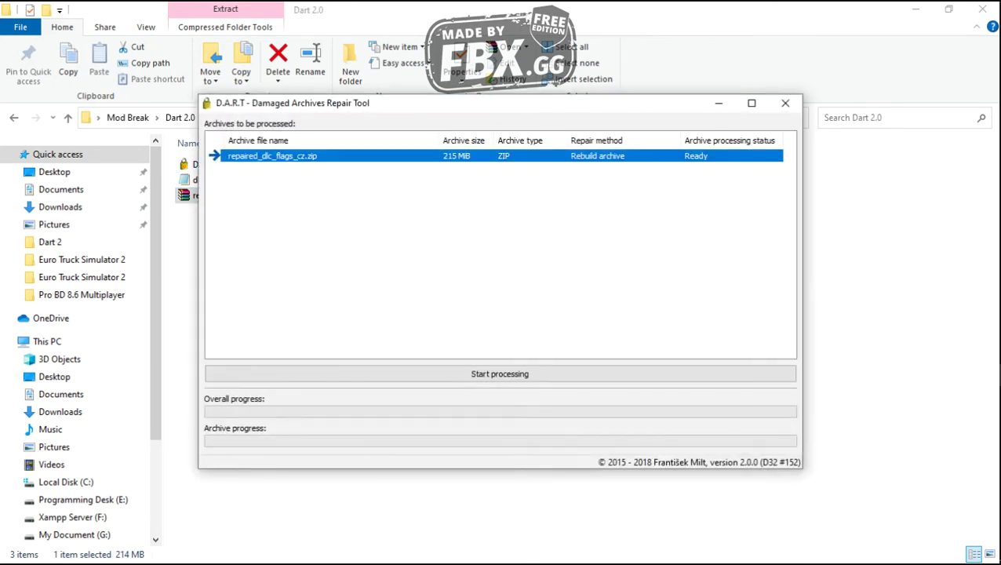
right_click(407, 156)
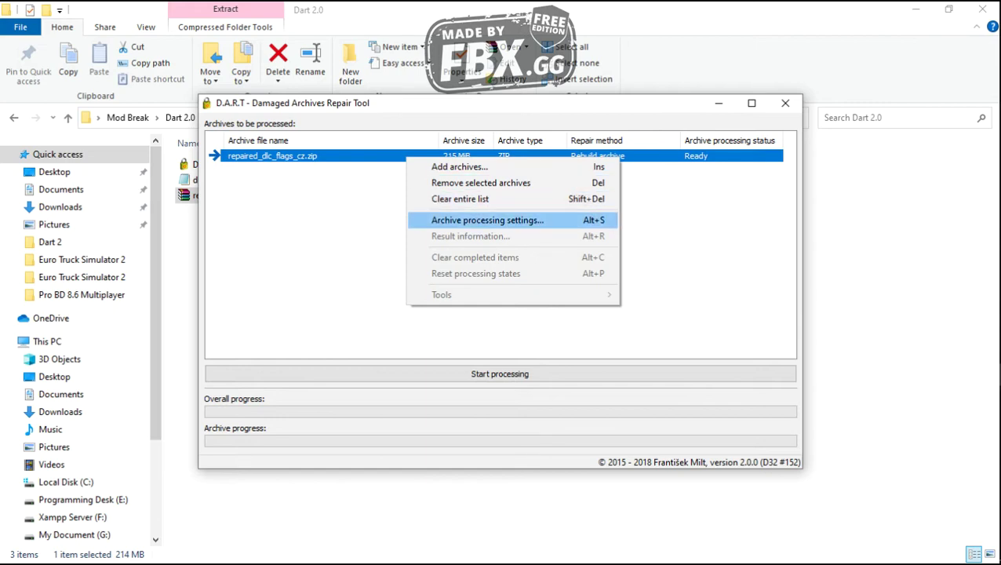
click(488, 220)
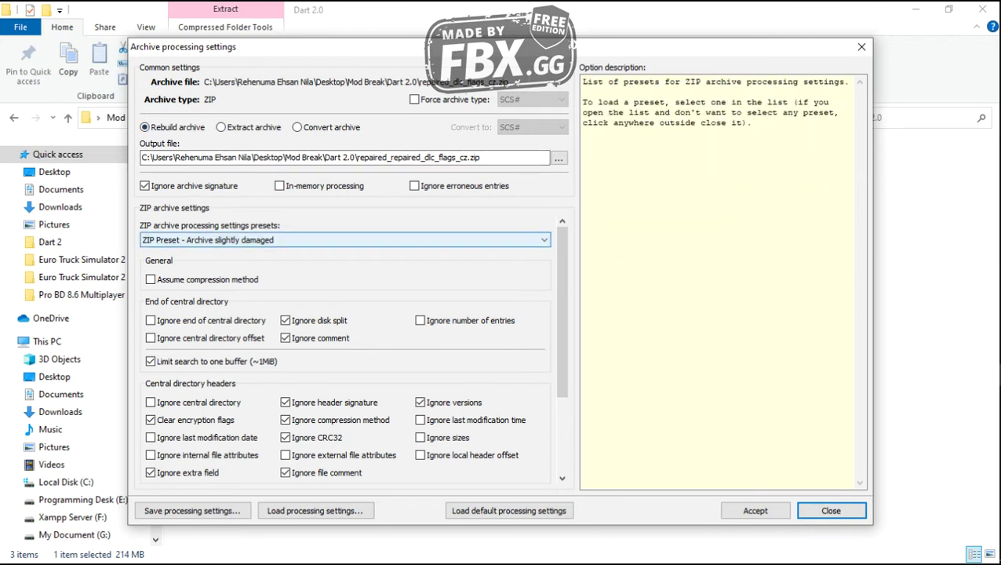
click(345, 239)
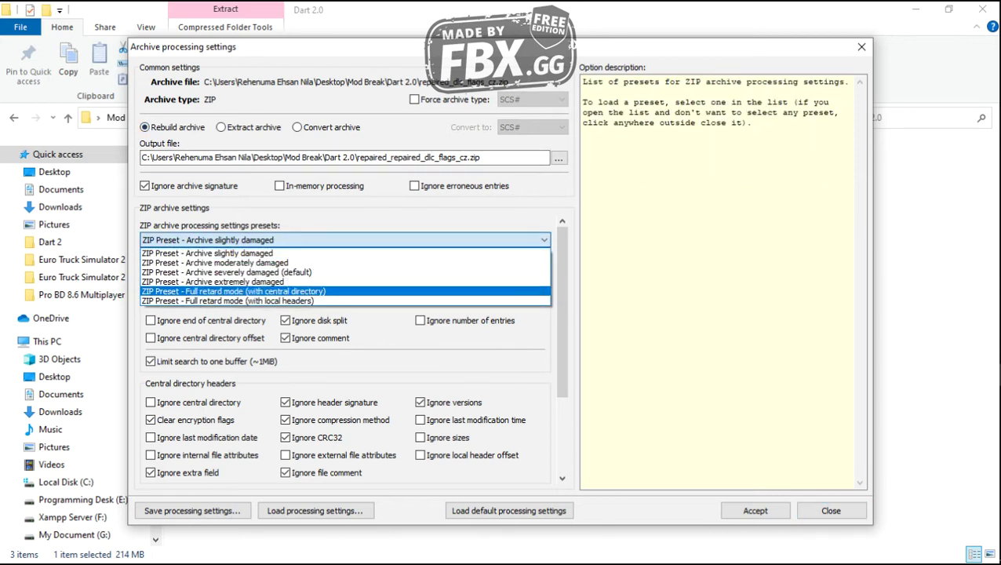
click(345, 292)
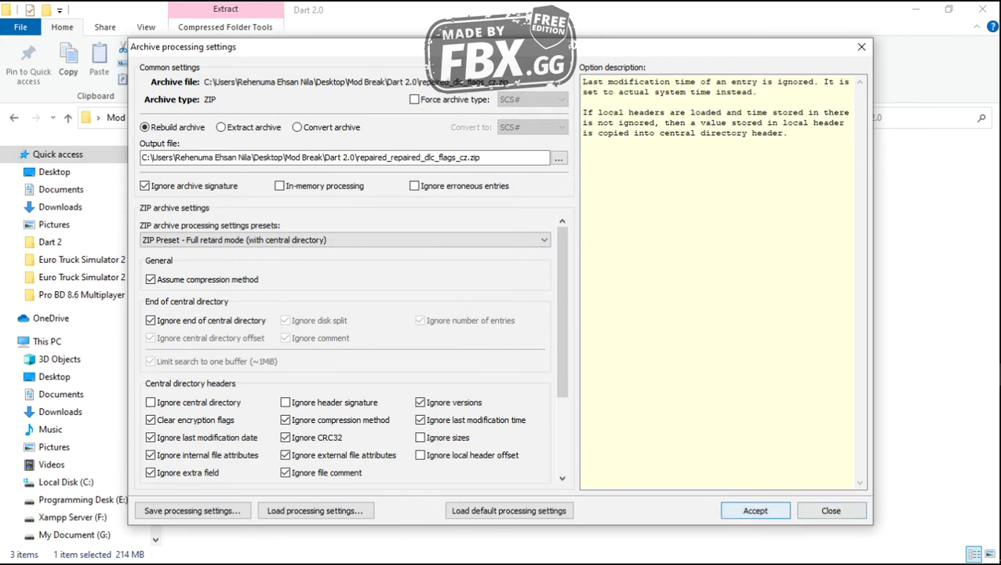
click(754, 510)
Rebuild repaired_dlc_flags_cz.zip with the repair tool and close it when processing ends
click(649, 373)
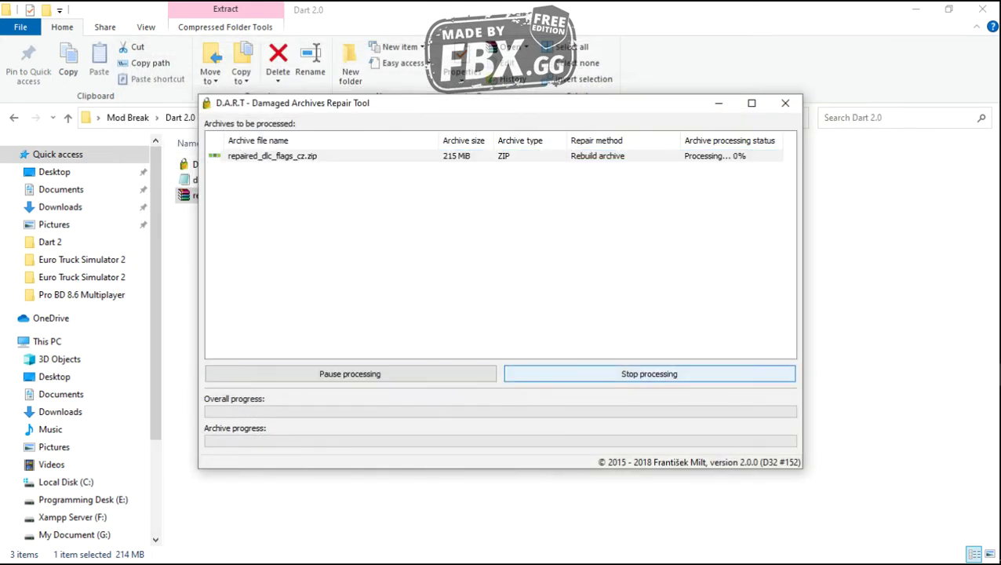
drag(484, 110, 629, 152)
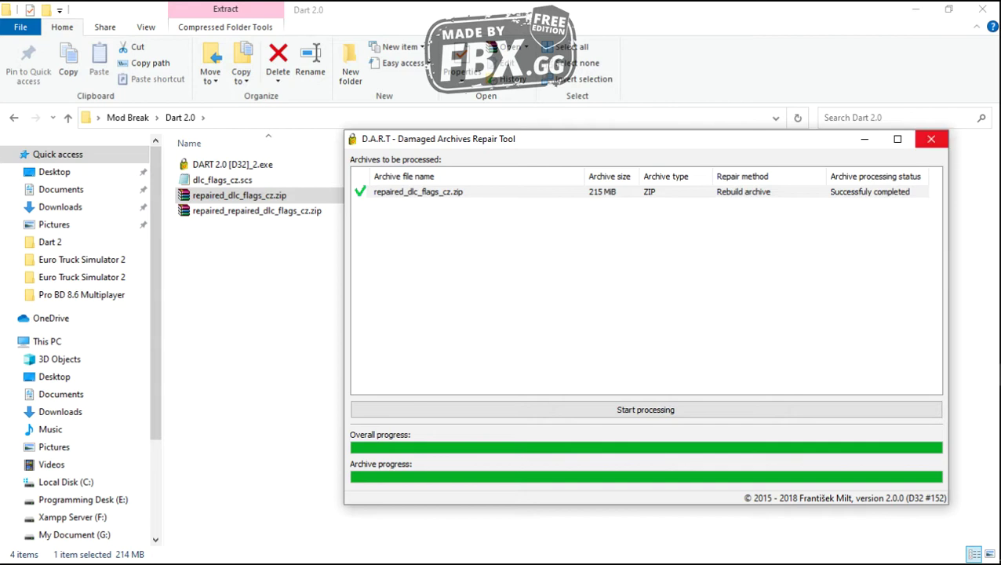
click(932, 139)
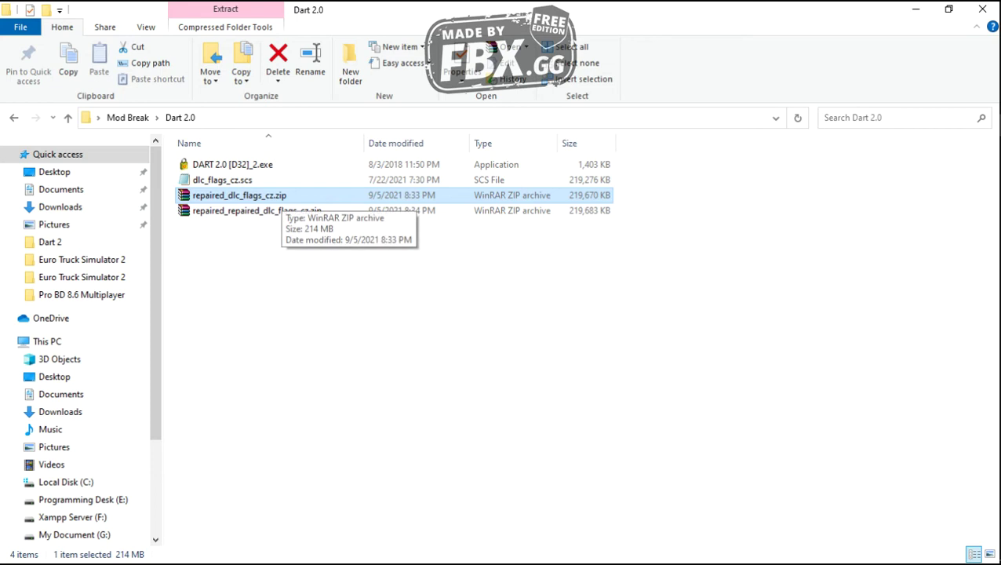
Delete repaired_dlc_flags_cz.zip and dlc_flags_cz.scs from the Dart 2.0 folder and refresh the file list
key(Delete)
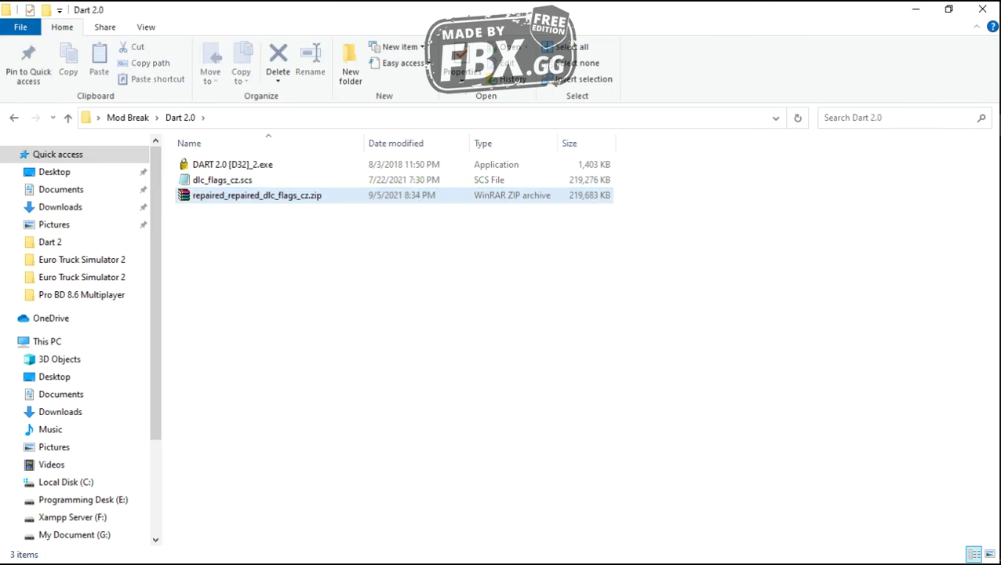
click(222, 180)
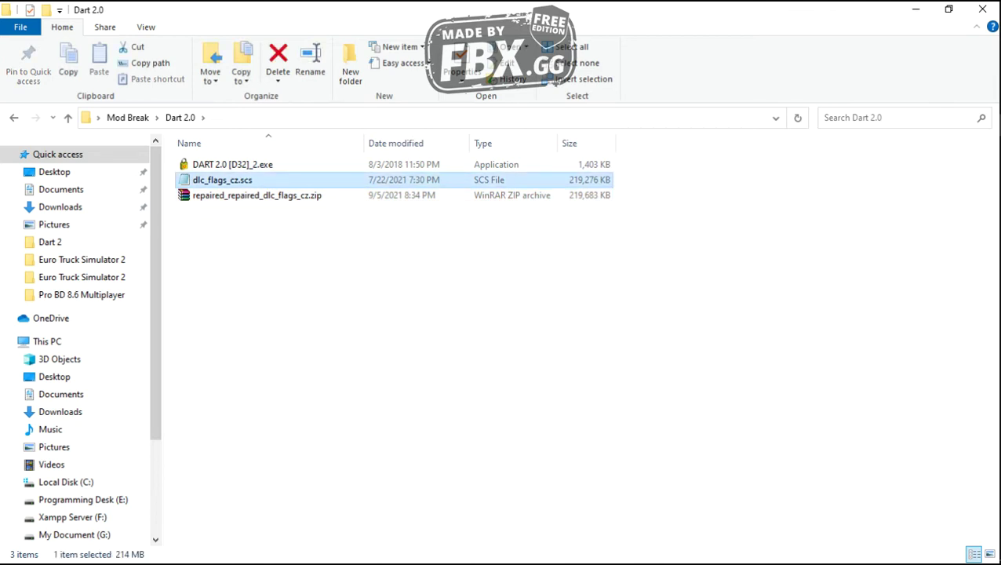
key(Delete)
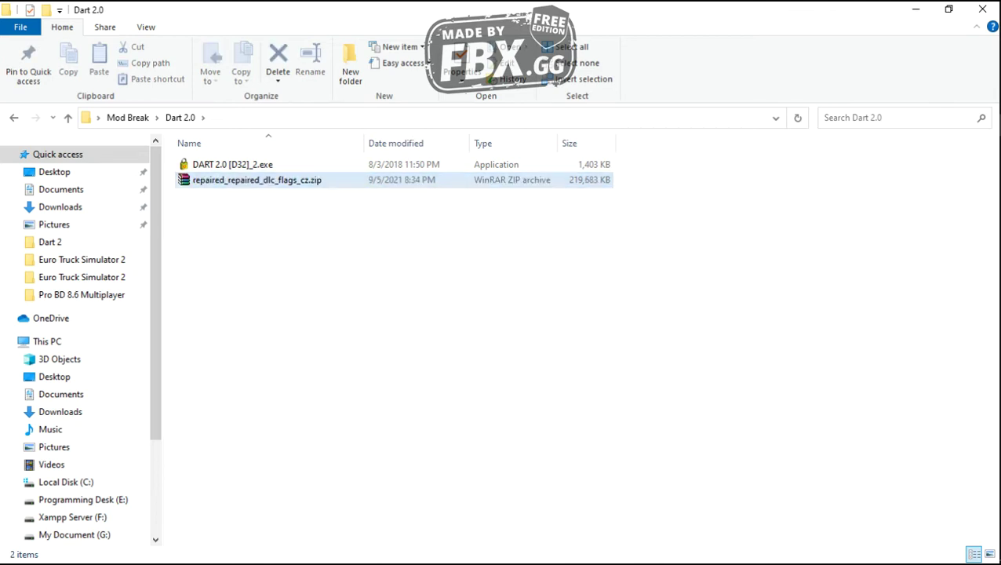
right_click(252, 230)
click(290, 289)
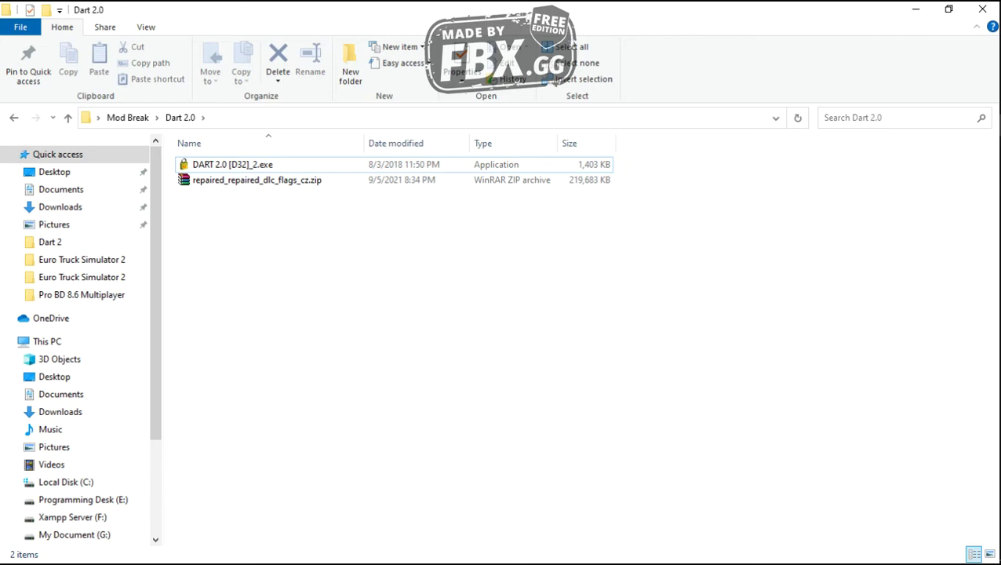
Extract repaired_repaired_dlc_flags_cz.zip directly into the Dart 2.0 folder and refresh the file list
right_click(275, 179)
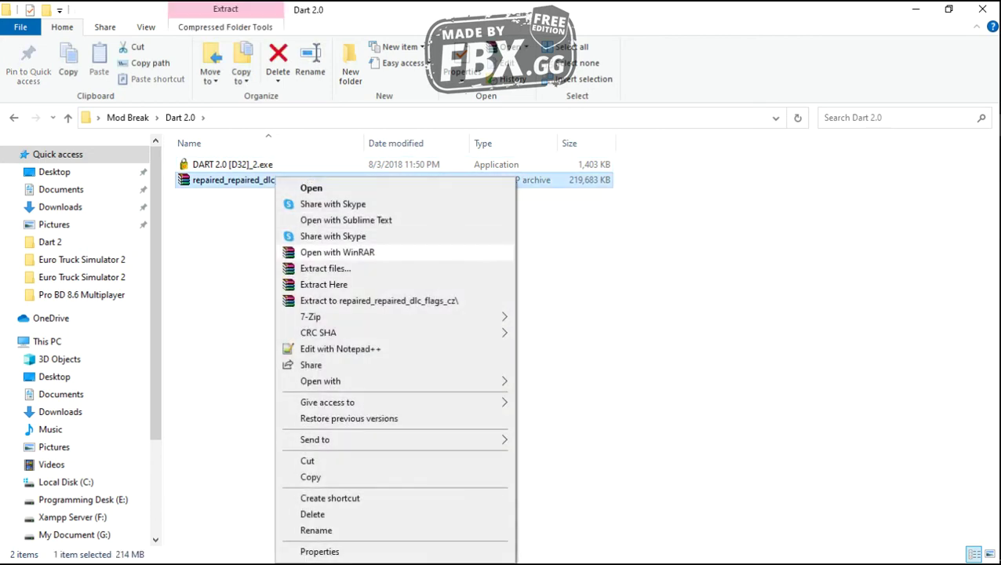
click(324, 284)
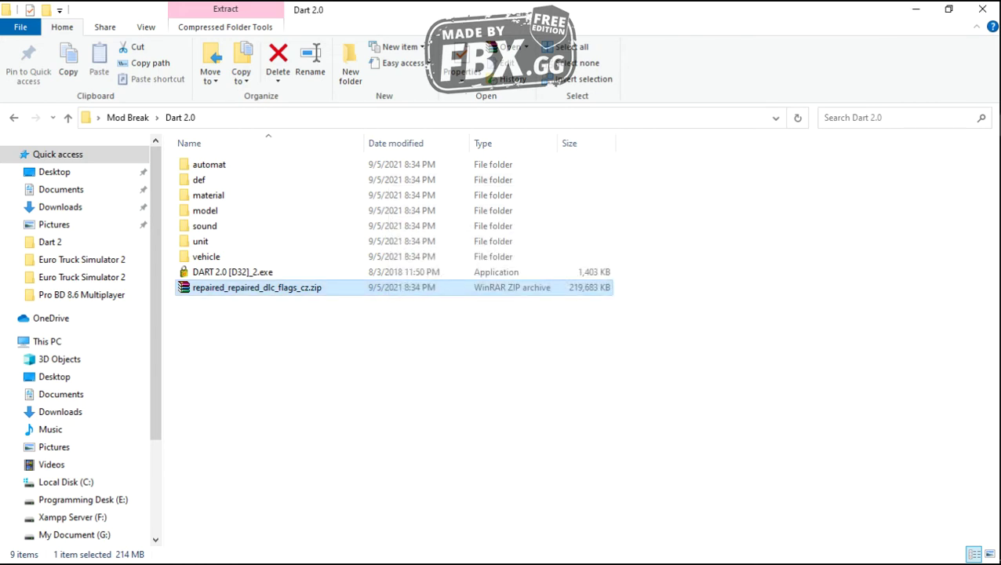
right_click(309, 191)
click(346, 253)
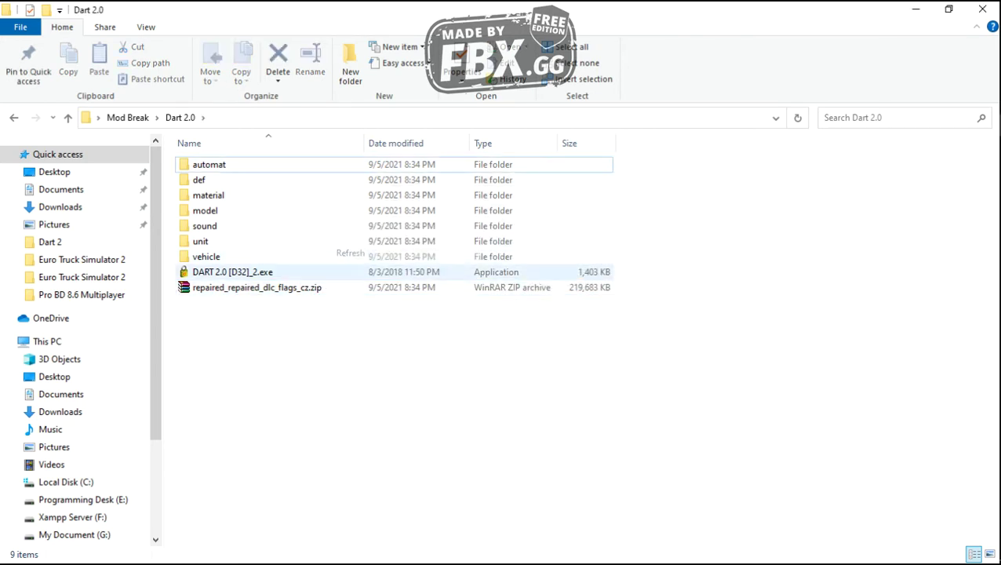
Delete repaired_repaired_dlc_flags_cz.zip from the Dart 2.0 folder and refresh the file list
click(274, 287)
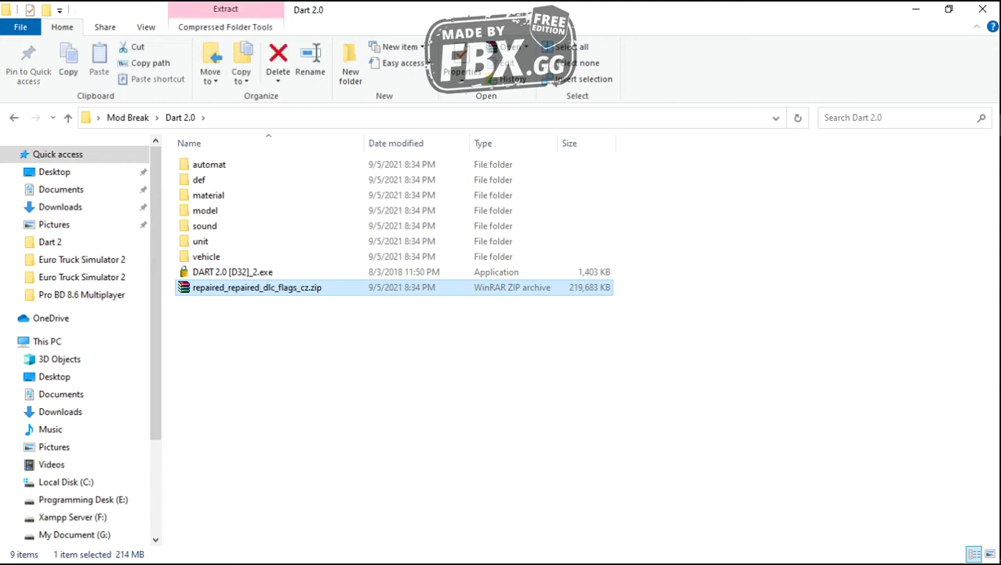
key(Delete)
right_click(325, 318)
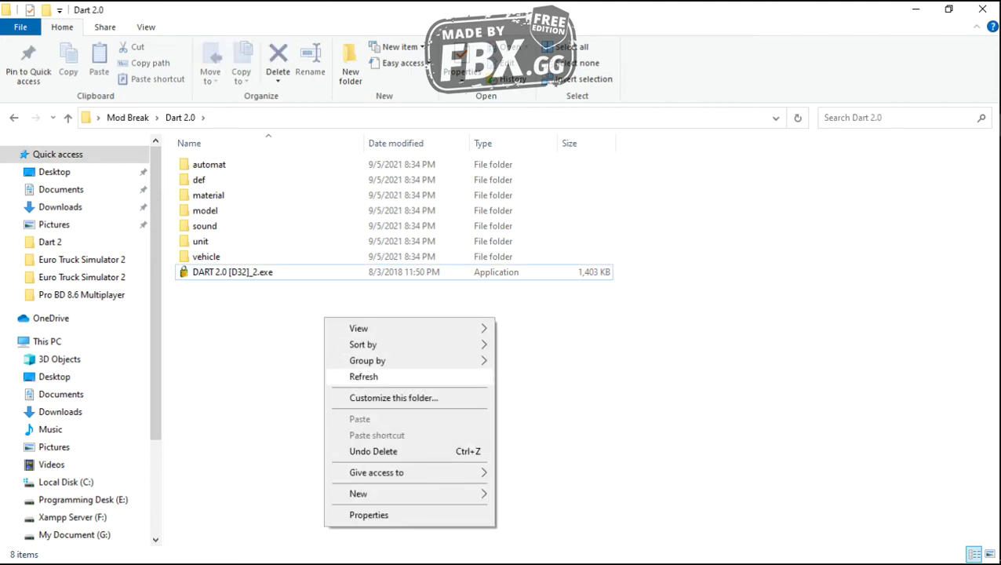
click(363, 376)
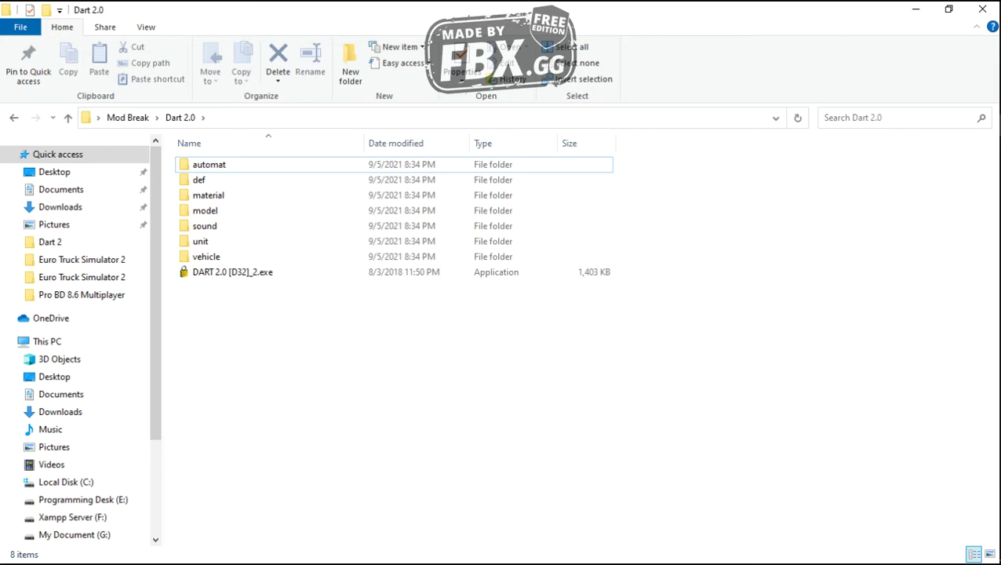
Cut the seven extracted folders from automat through vehicle in the Dart 2.0 folder
drag(628, 158, 535, 257)
right_click(535, 258)
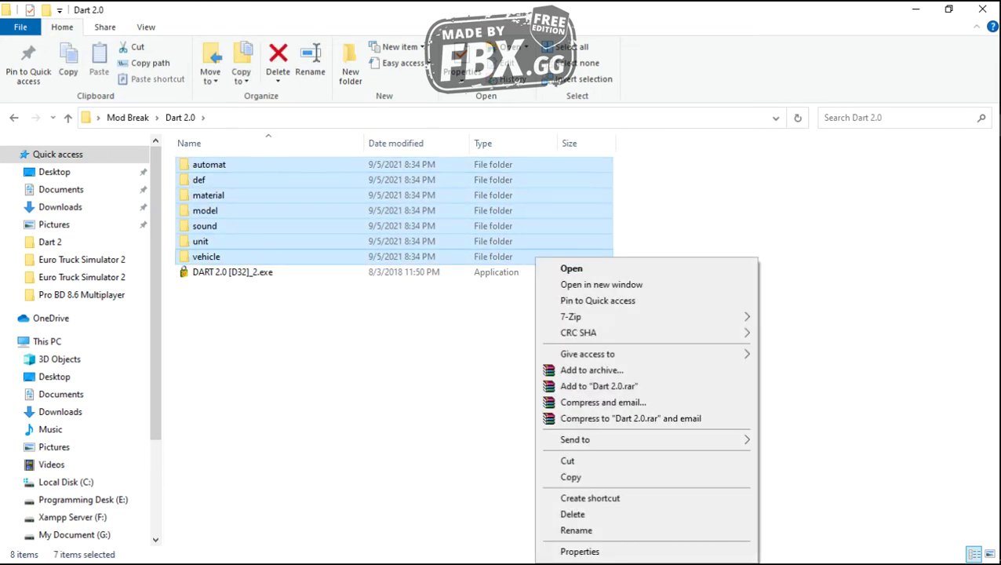
click(568, 461)
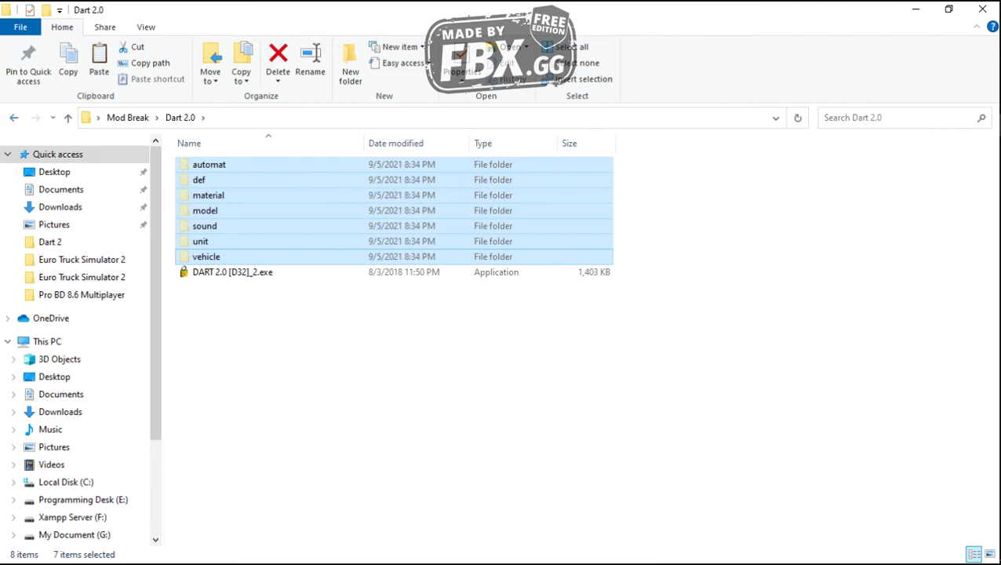
Create a folder named "edit bus" in the Mod Break folder and open it
key(alt+Left)
right_click(243, 246)
mouse_move(314, 423)
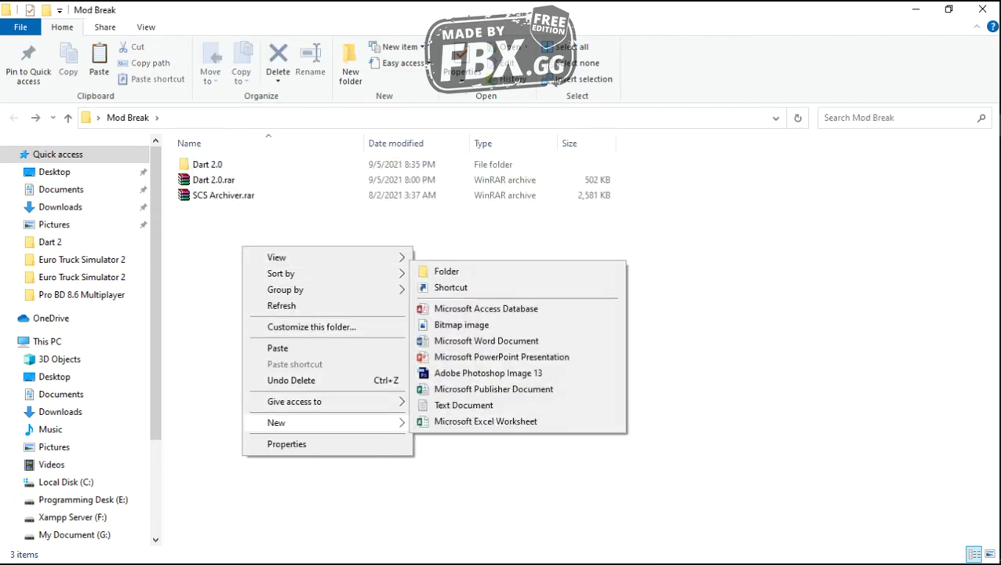
click(446, 271)
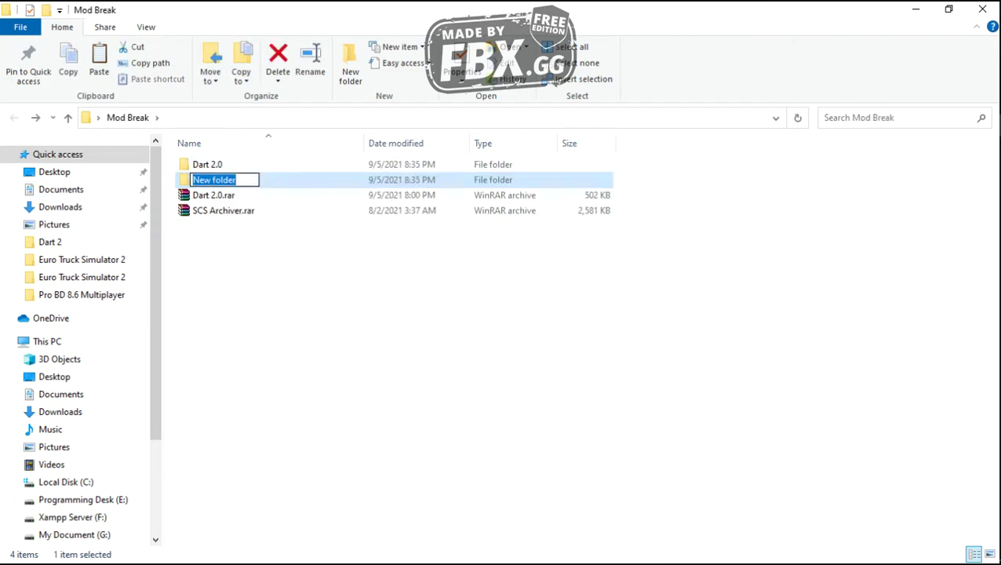
text(edit b)
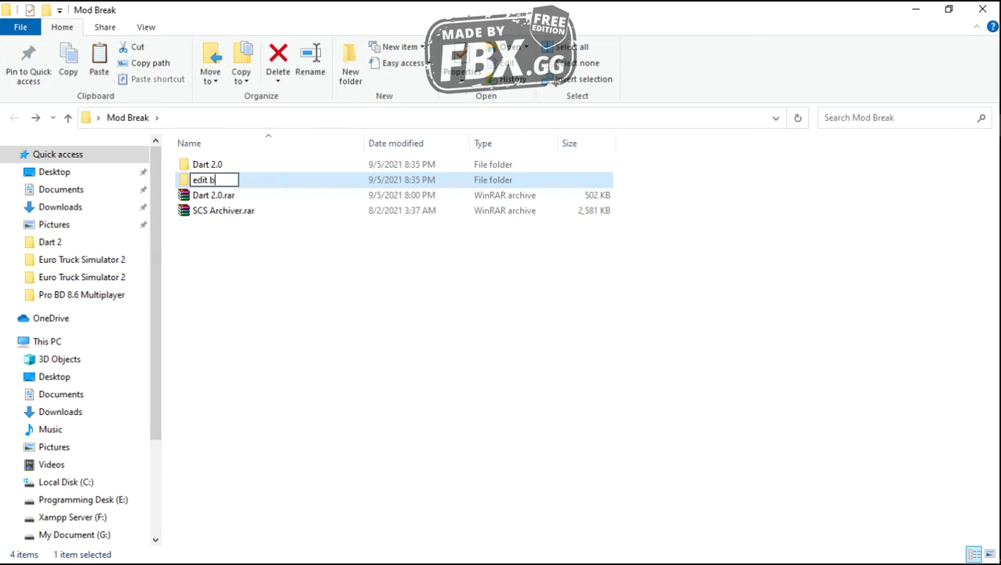
key(Return)
key(Return)
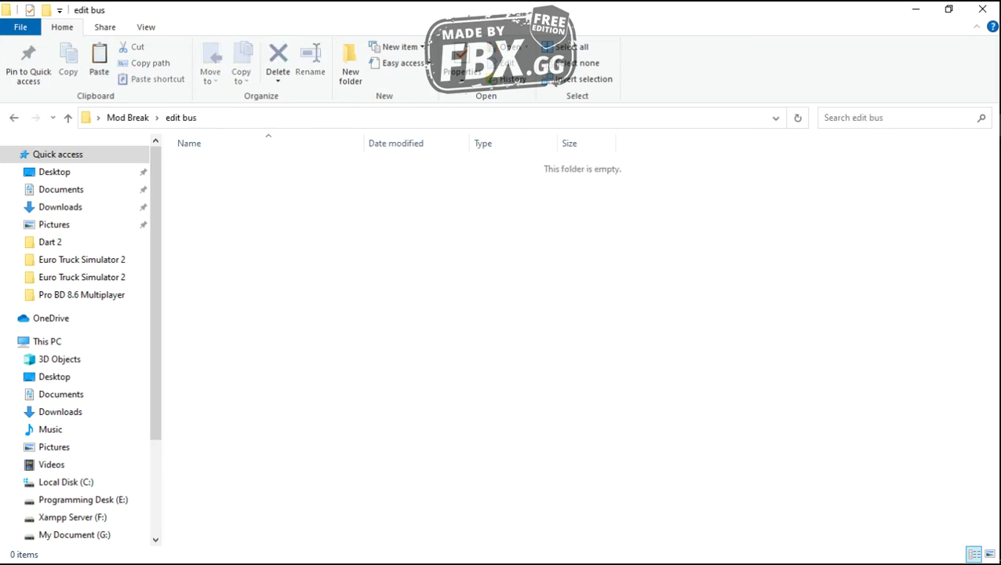
Paste the seven cut folders into the edit bus folder and refresh the file list
key(ctrl+v)
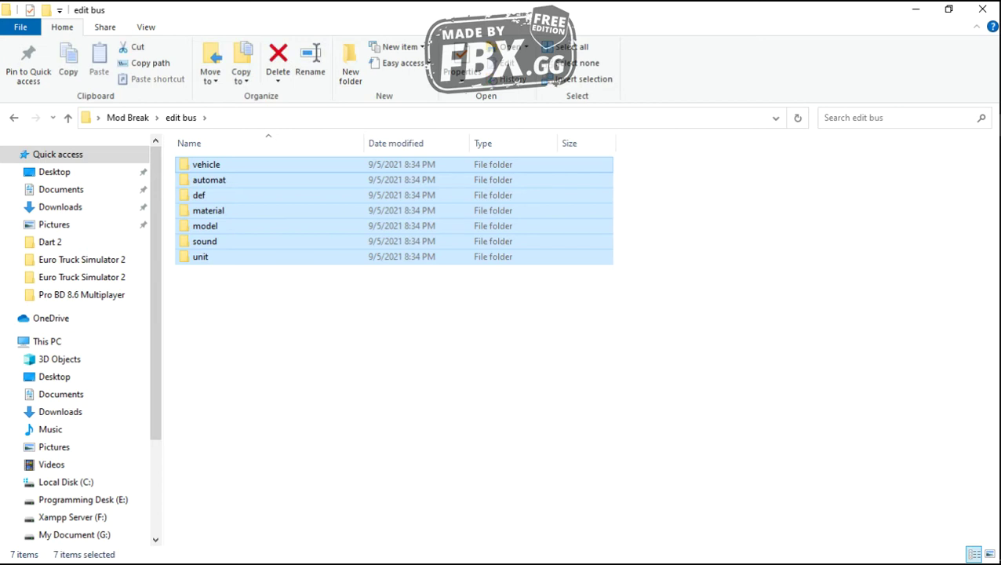
right_click(548, 276)
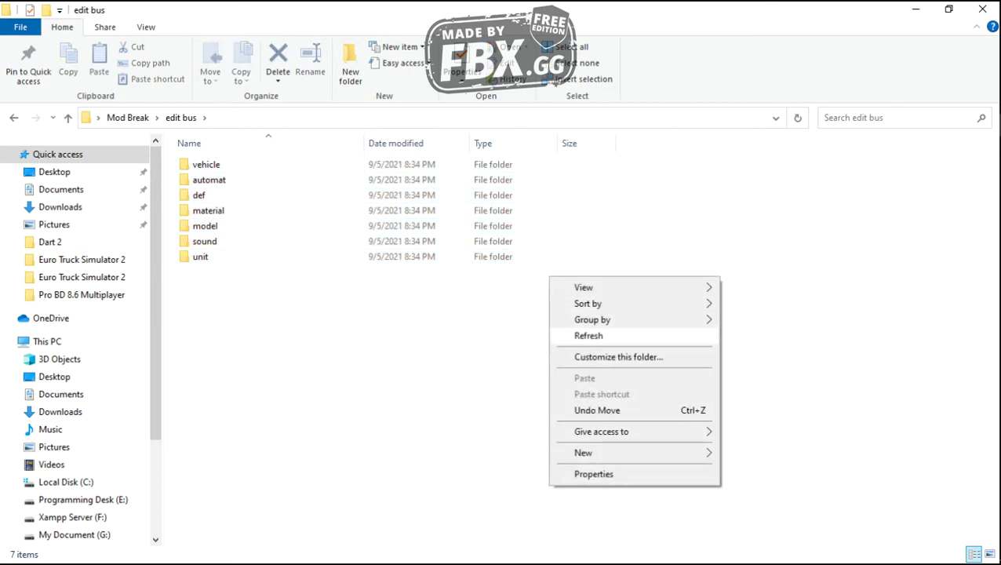
click(584, 335)
right_click(286, 296)
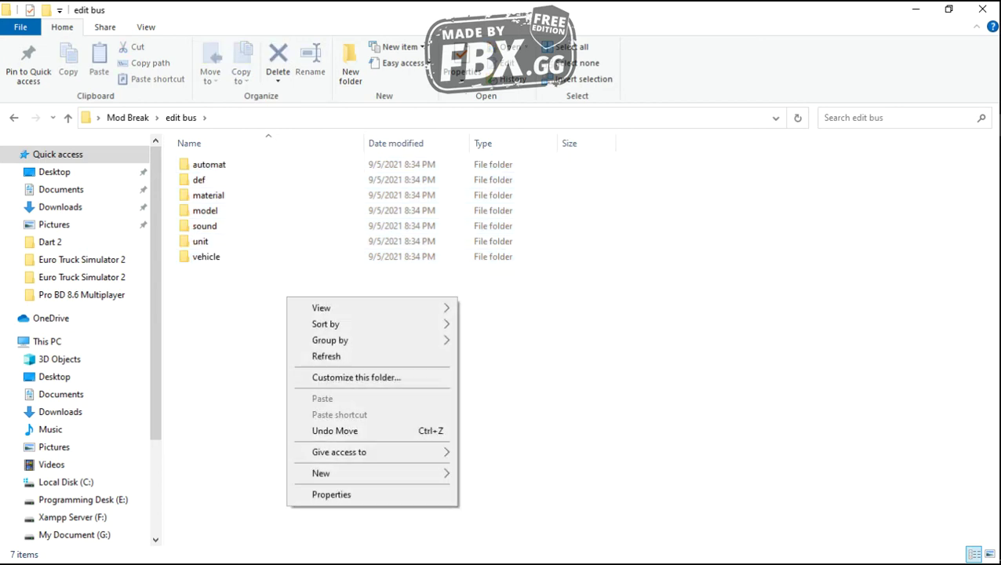
click(326, 355)
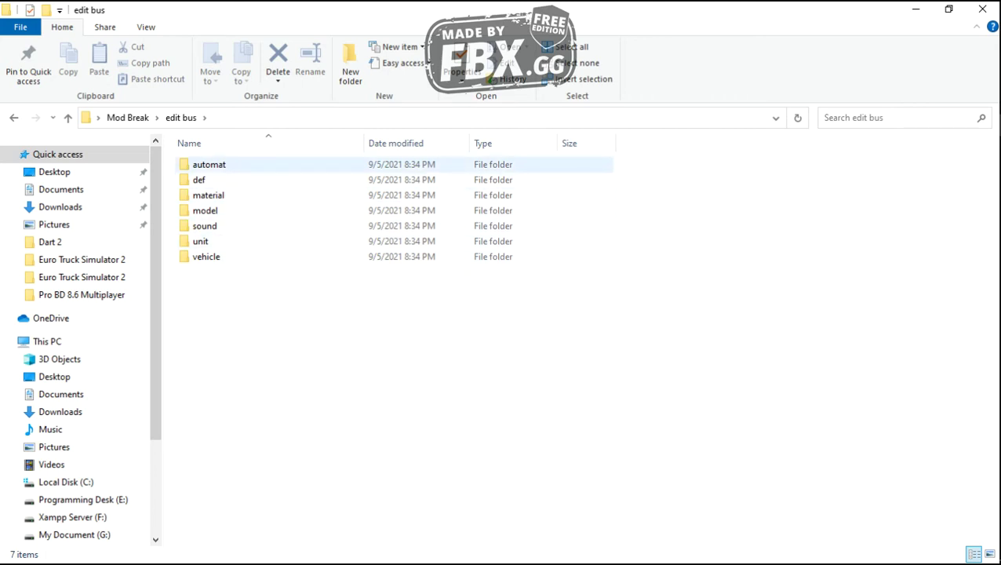
Open 6x2_4_midlift.sii from the chassis folder under def\vehicle\truck\man.tgx.sample in a maximized Notepad window
double_click(198, 179)
double_click(205, 180)
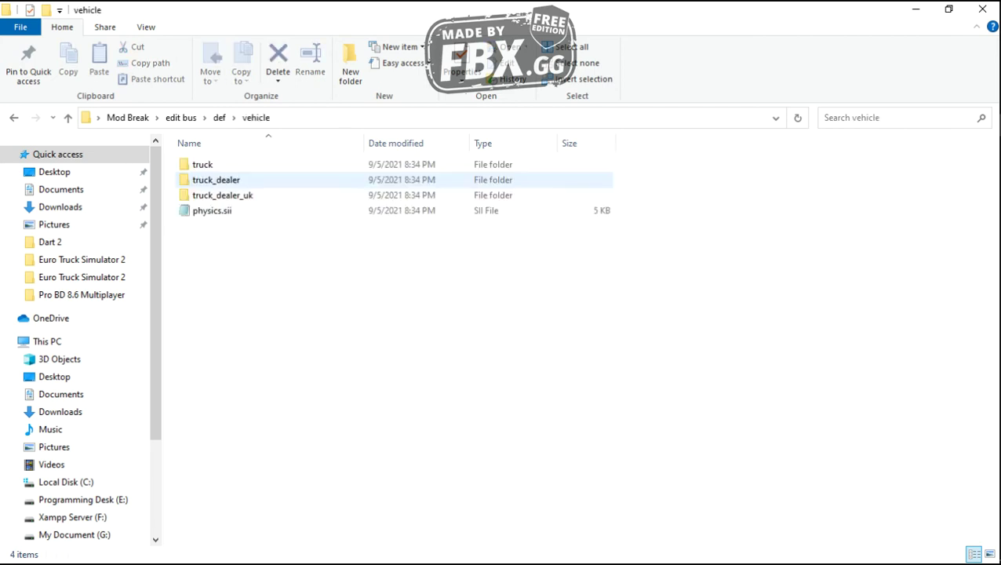
double_click(205, 164)
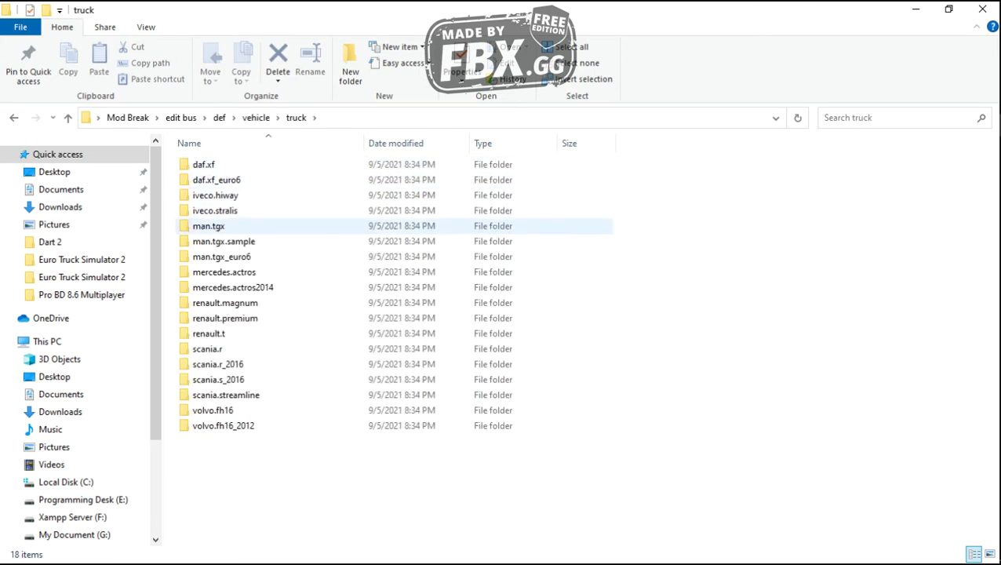
double_click(215, 241)
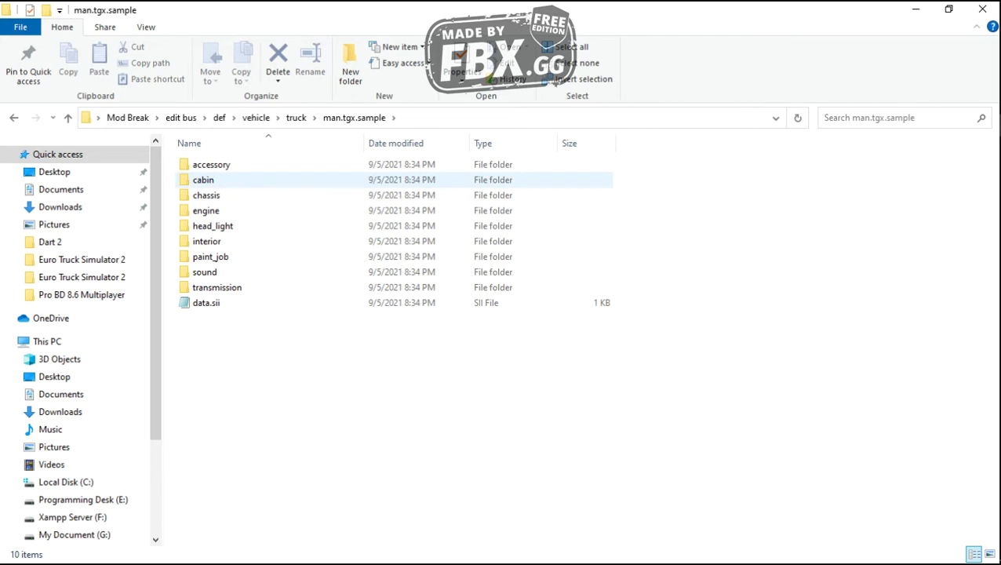
double_click(251, 180)
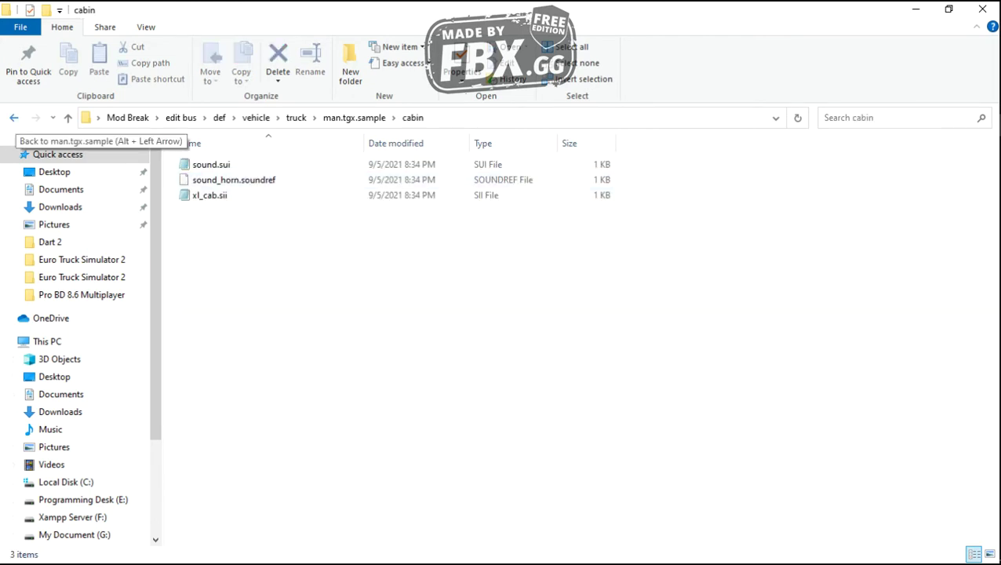
click(13, 117)
double_click(206, 195)
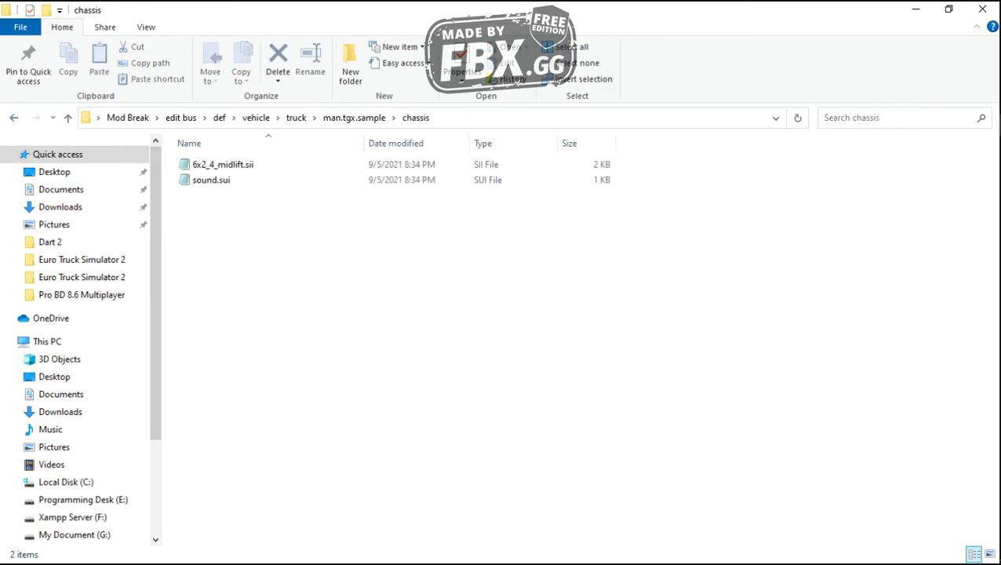
double_click(223, 164)
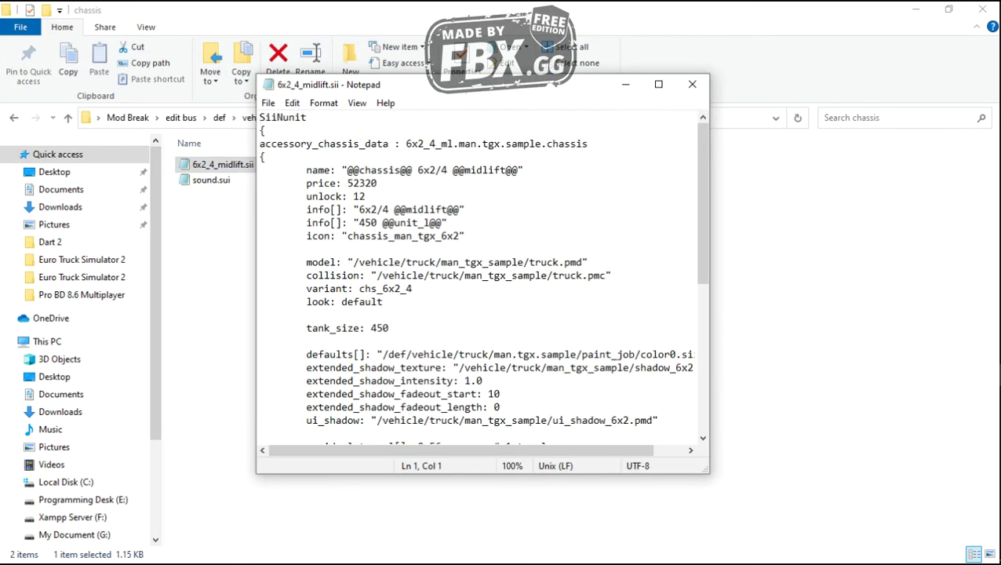
click(657, 83)
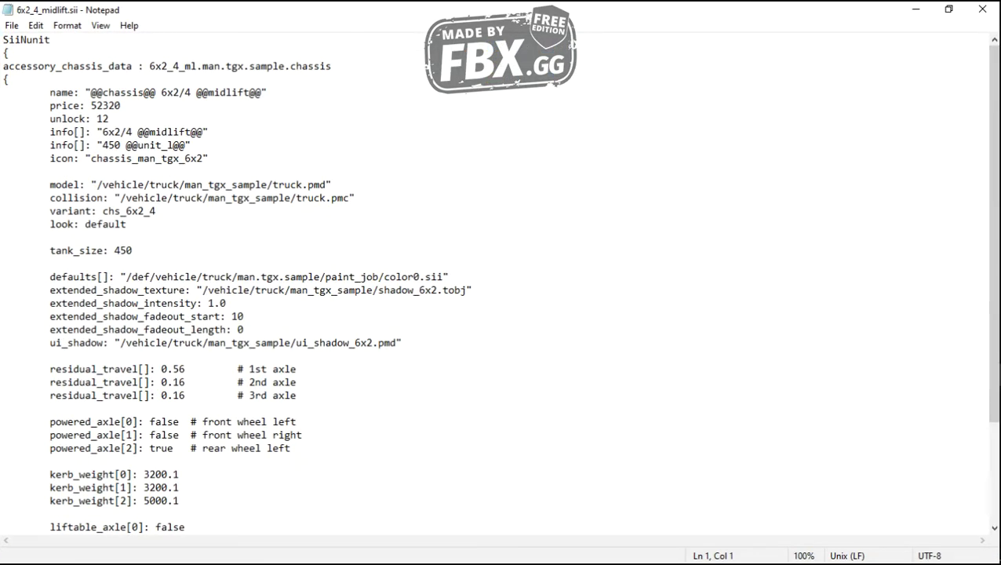
Set tank_size to 1250 in 6x2_4_midlift.sii and save the file
click(120, 250)
key(BackSpace)
text(12)
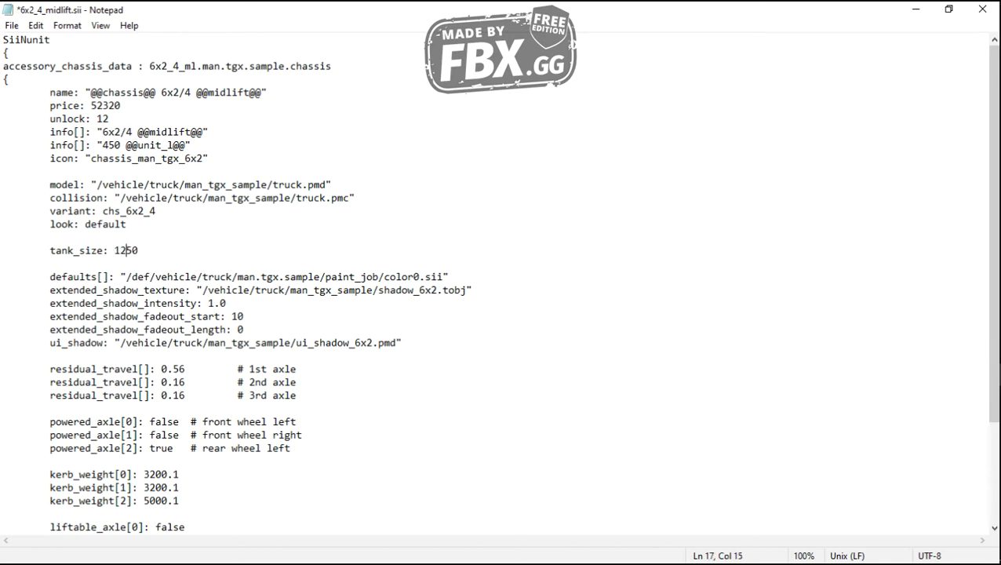
key(ctrl+s)
Set the 1st axle's residual_travel value to 0.123
scroll(501, 282, down, 2)
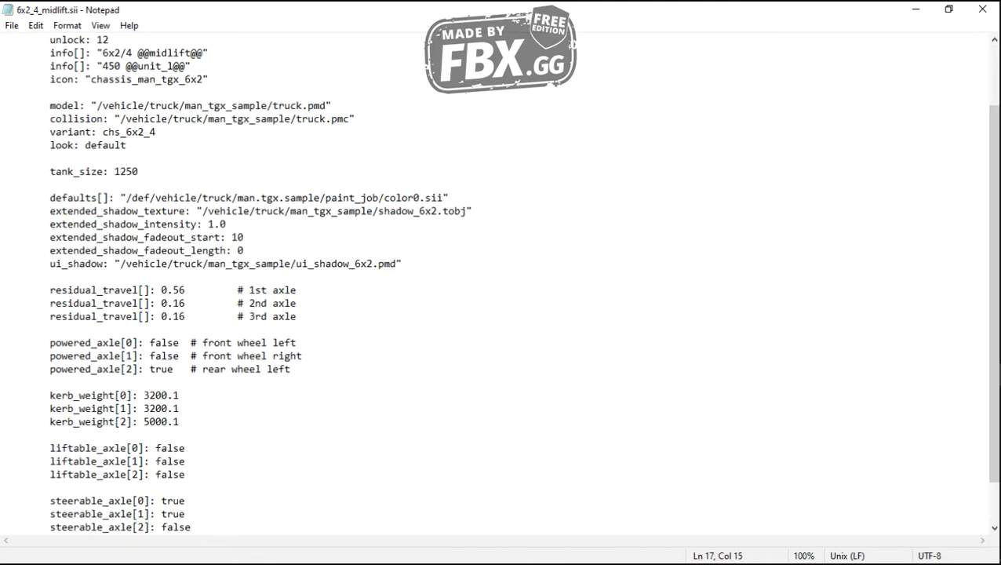
click(191, 289)
key(Left)
key(BackSpace)
key(BackSpace)
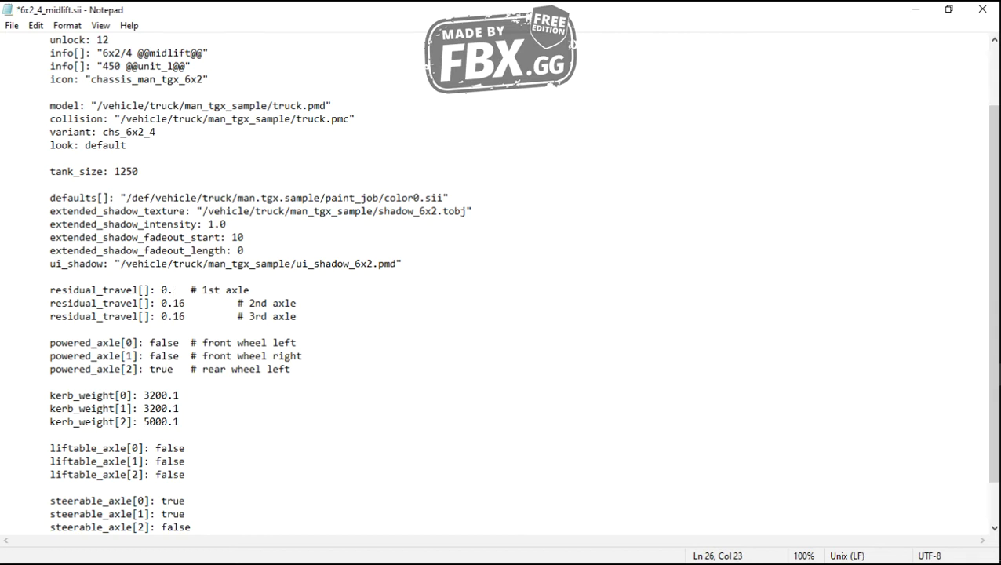
text(123)
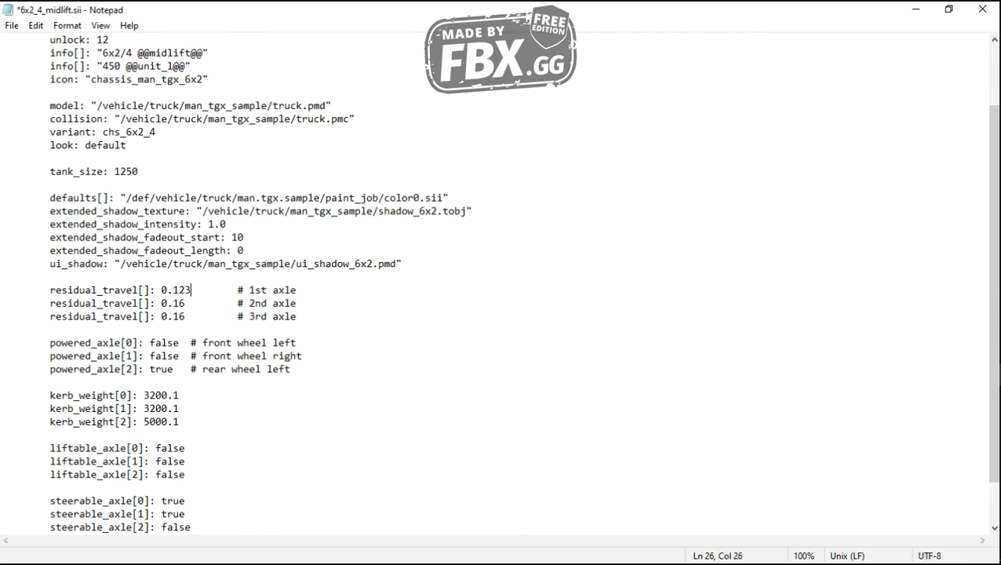
Set the 1st axle's residual_travel value to 0.16, save 6x2_4_midlift.sii and close it
key(BackSpace)
key(BackSpace)
key(BackSpace)
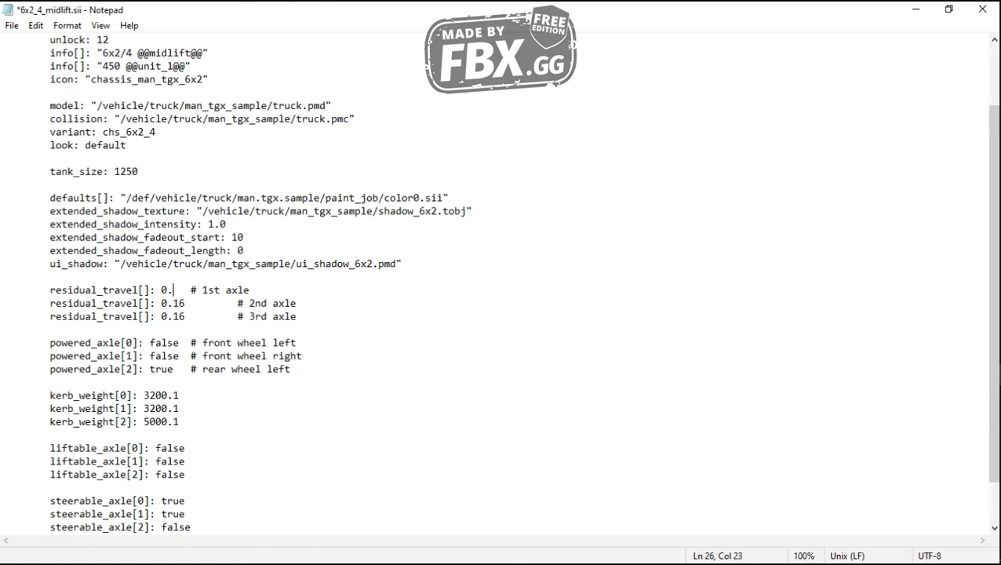
text(16)
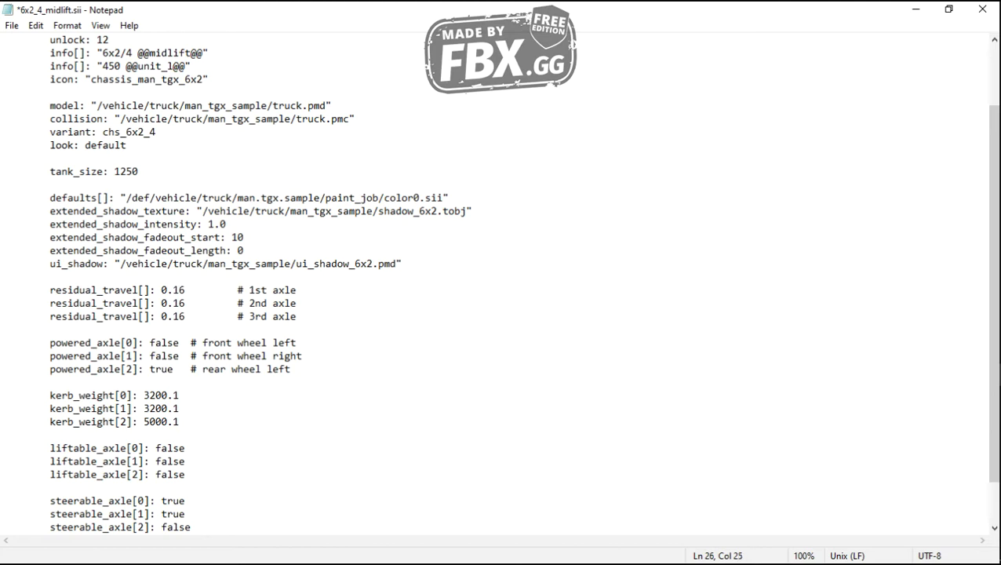
key(ctrl+s)
scroll(502, 282, down, 2)
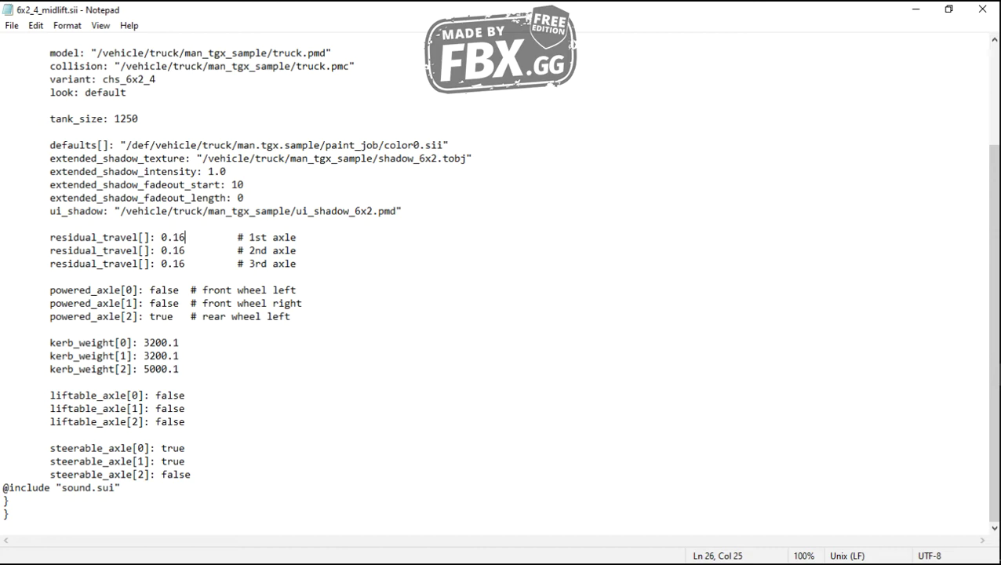
click(982, 10)
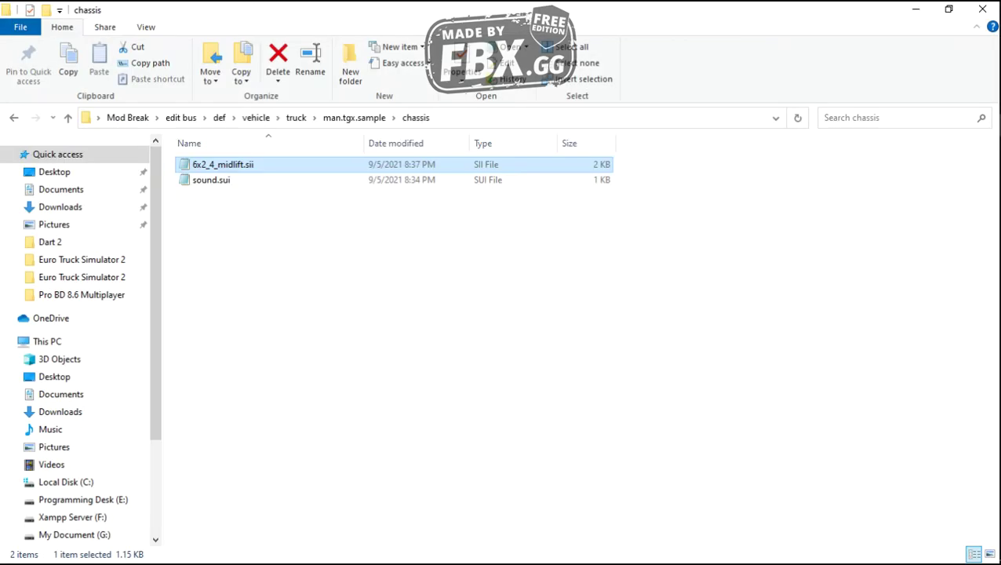
Open d2066_235.sii from the man.tgx.sample engine folder in Notepad, examine its engine parameters and close it
key(BackSpace)
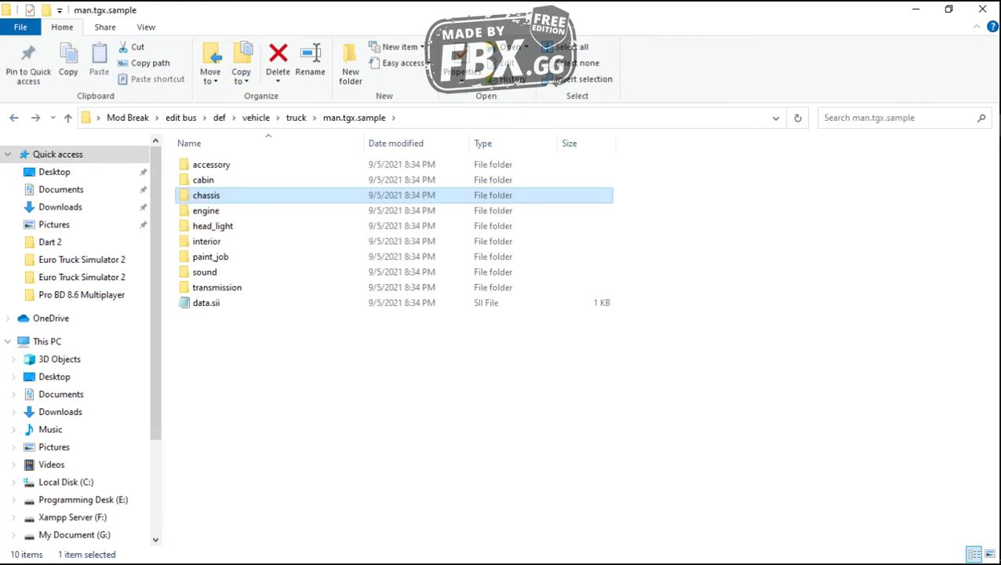
double_click(206, 211)
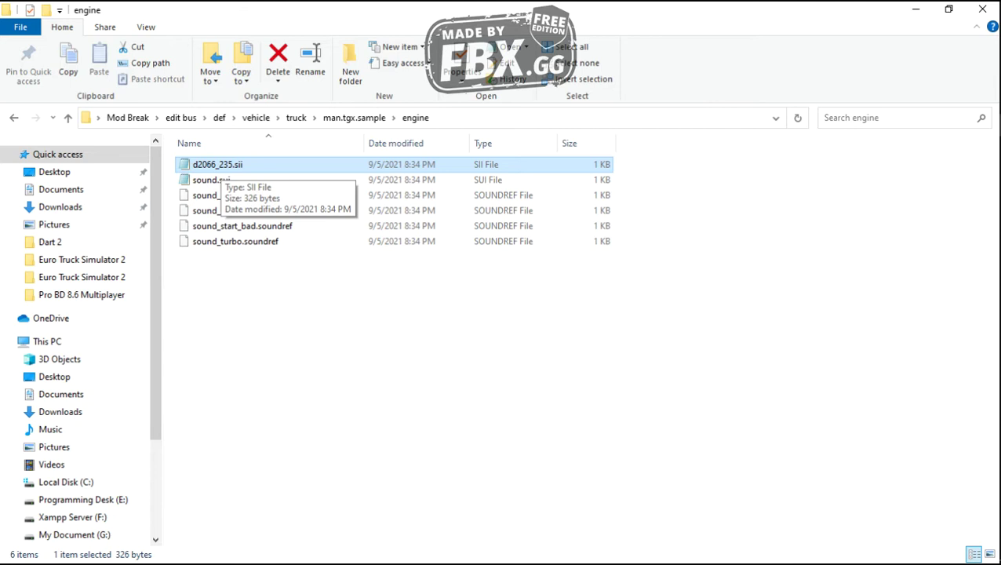
right_click(248, 164)
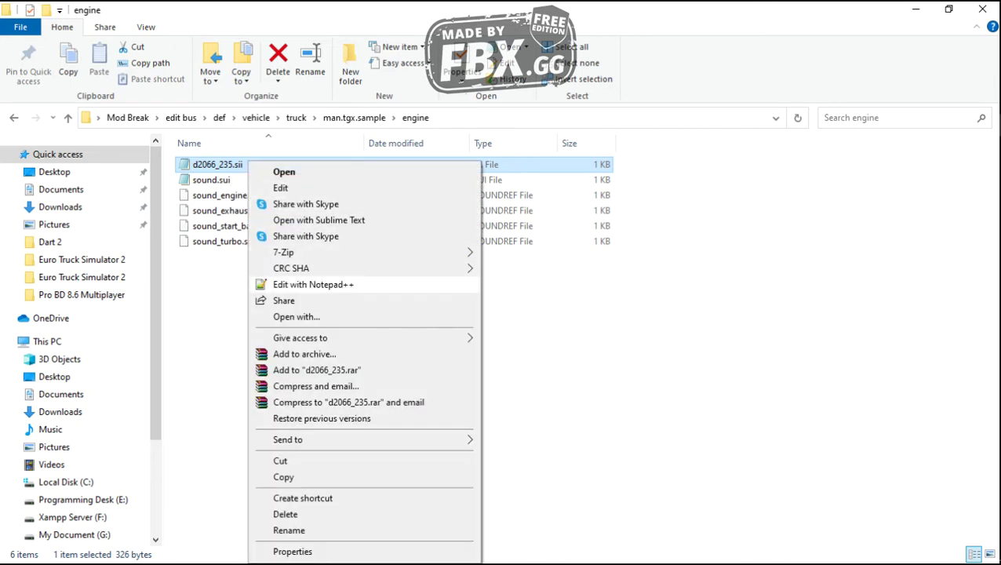
key(Return)
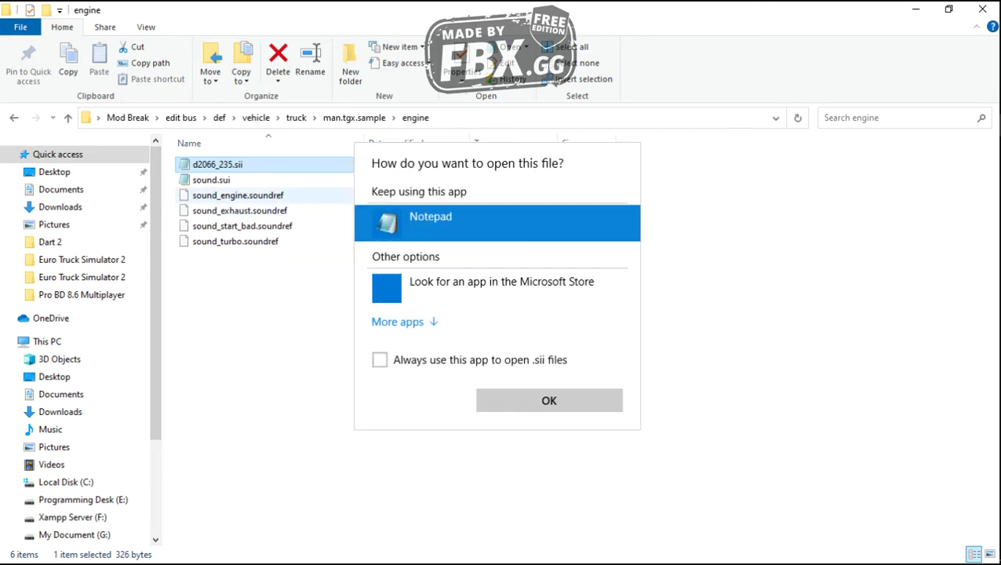
key(Return)
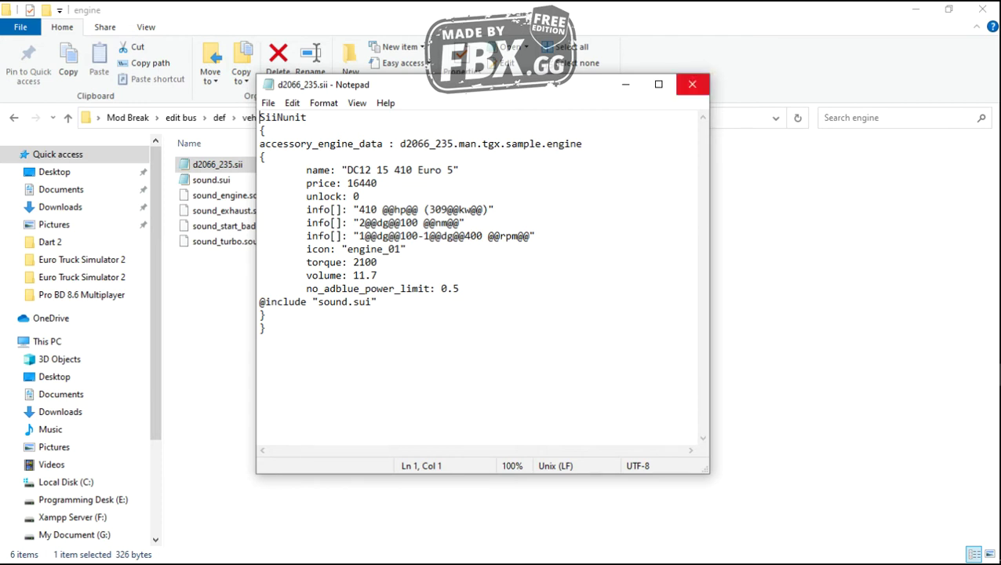
click(692, 84)
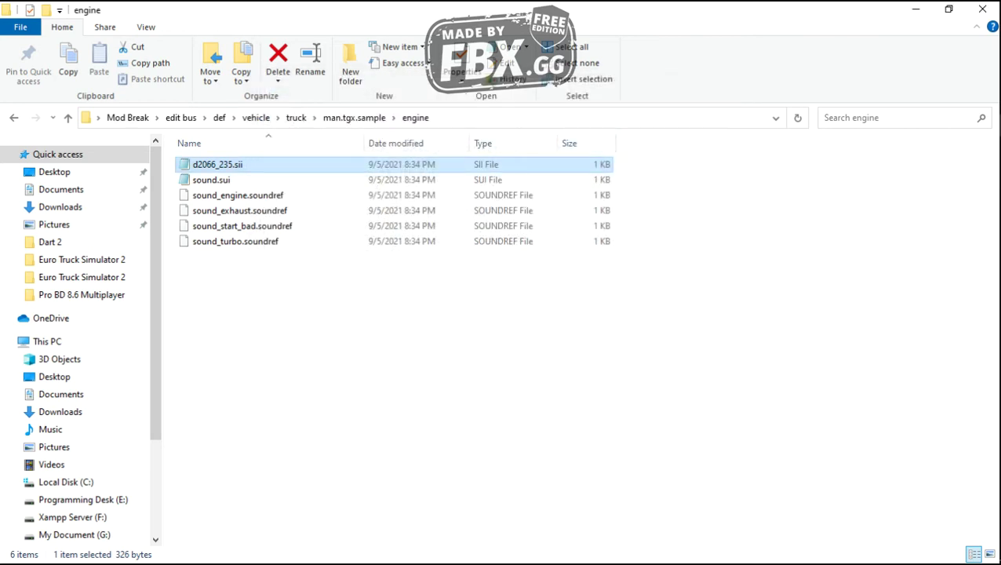
Return to the edit bus folder and look at the contents of its vehicle folder
key(alt+Left)
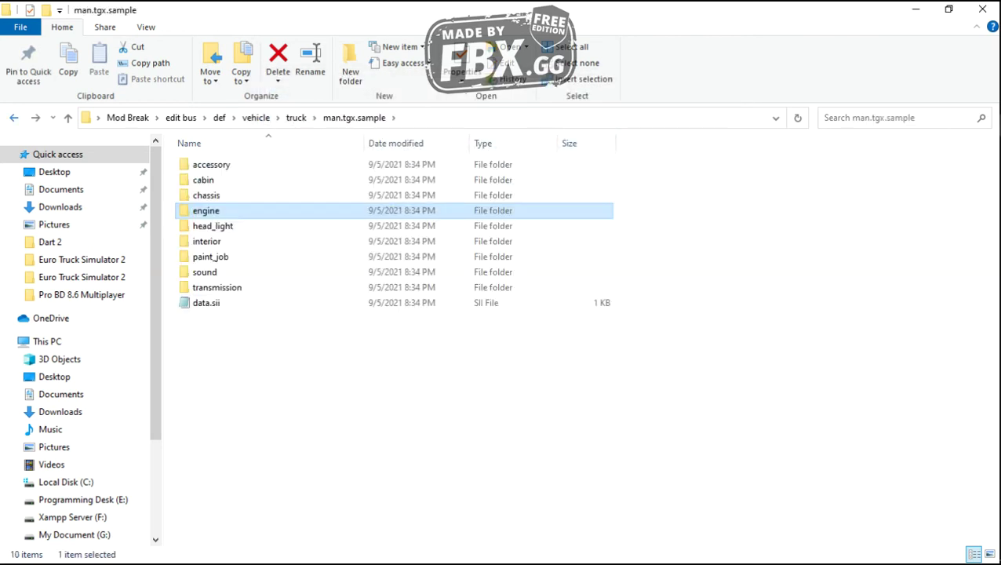
key(alt+Left)
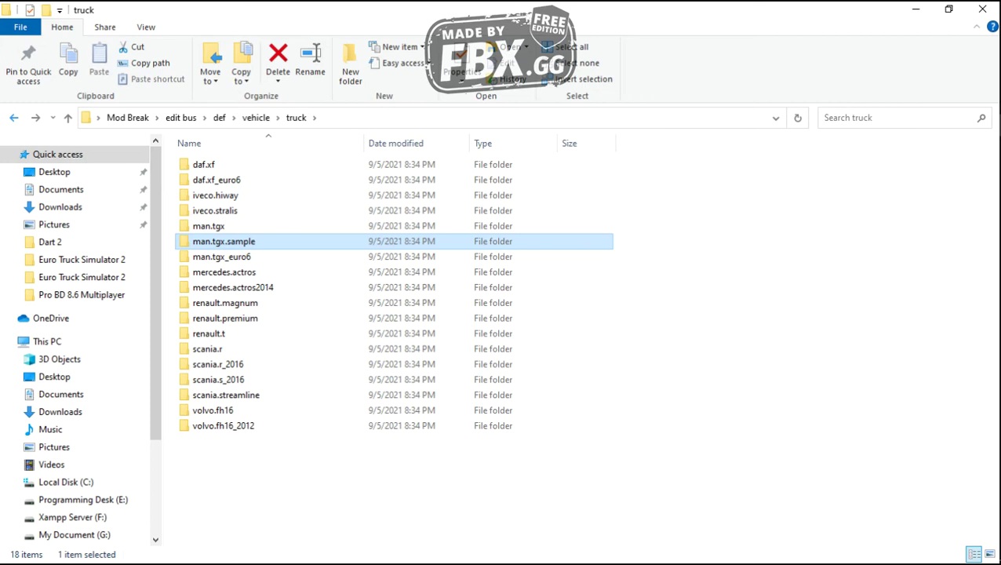
key(alt+Left)
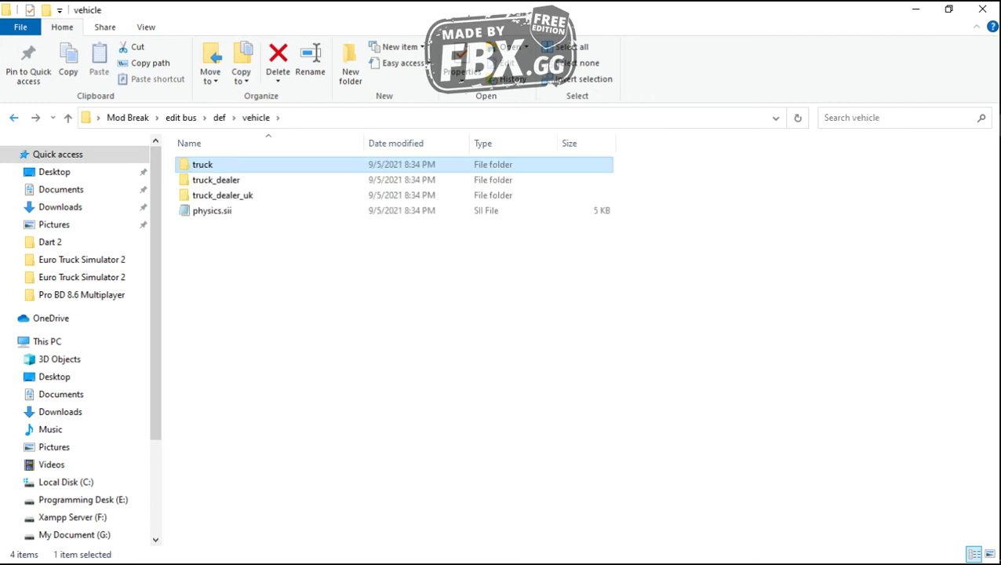
key(alt+Left)
key(alt+Left)
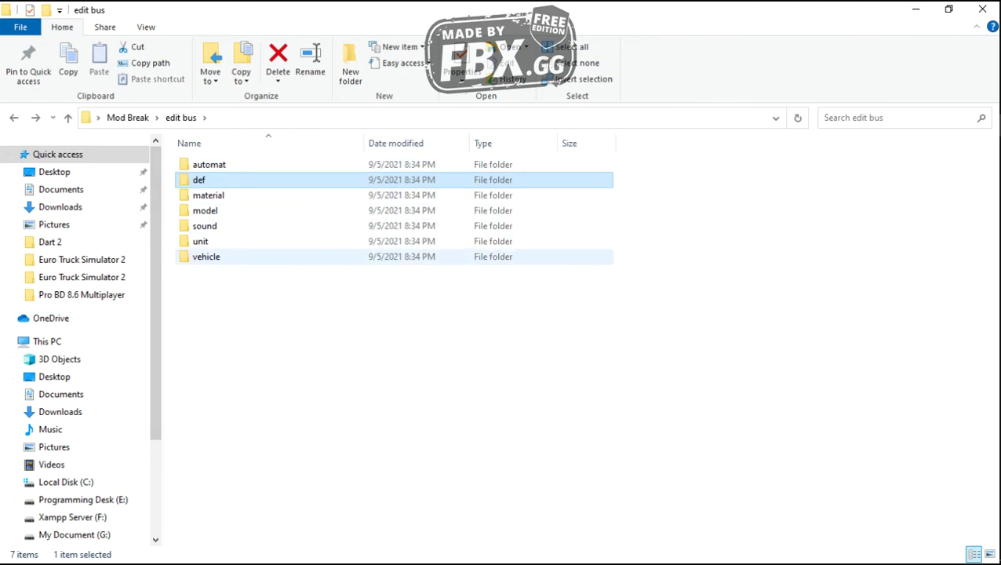
double_click(207, 257)
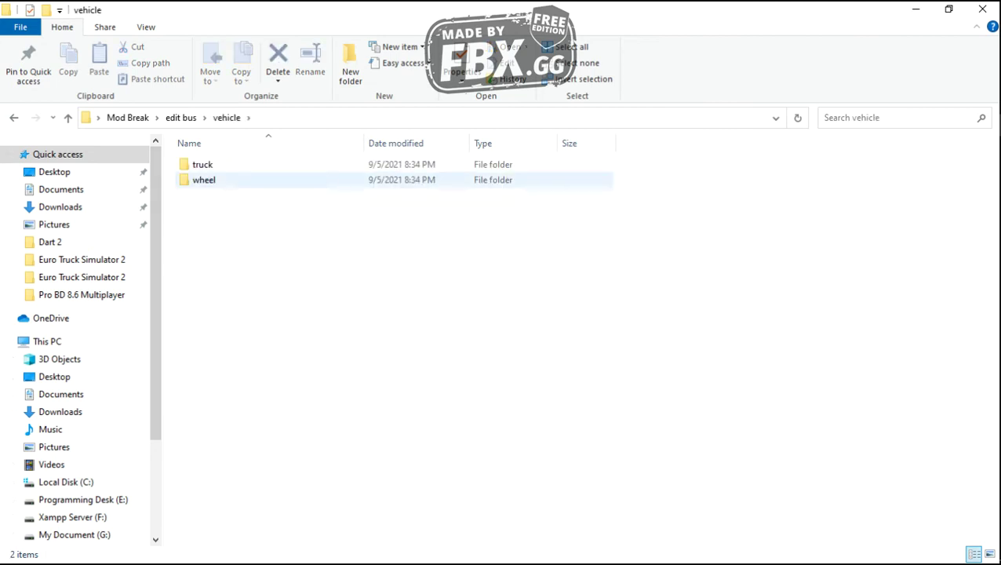
key(alt+Left)
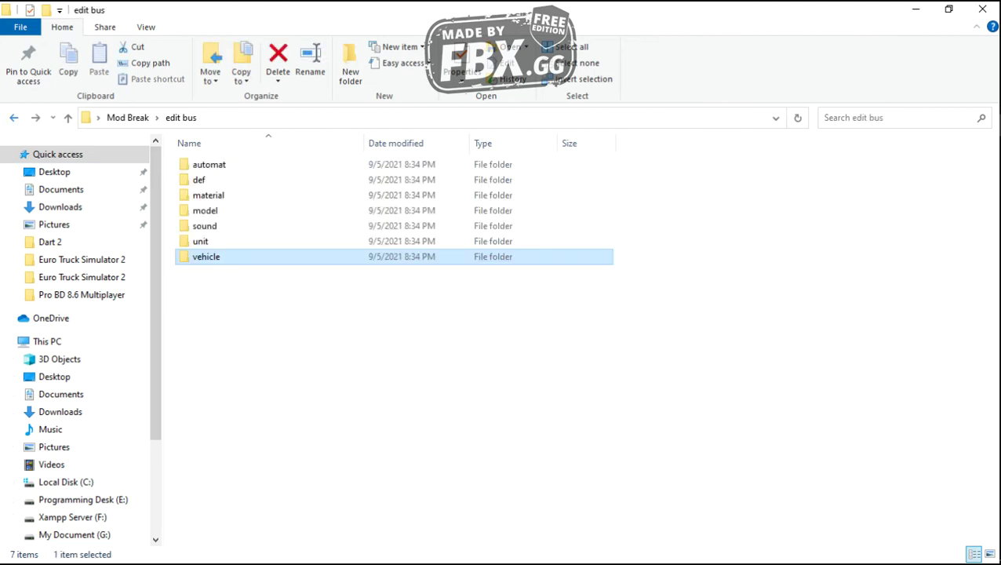
Look through the paintjob files in the vehicle/truck/upgrade folder, and return to the edit bus folder
double_click(207, 257)
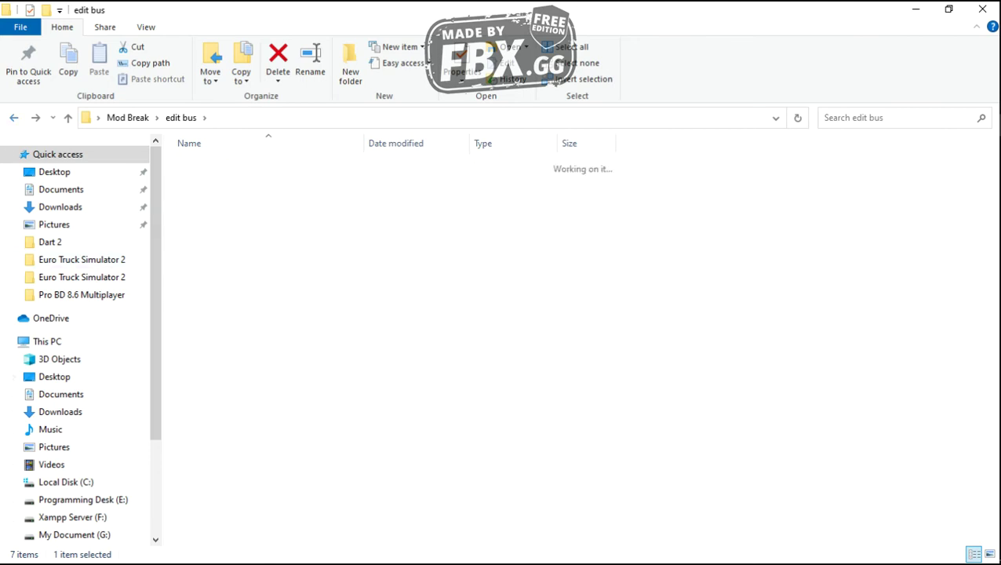
click(203, 164)
double_click(203, 164)
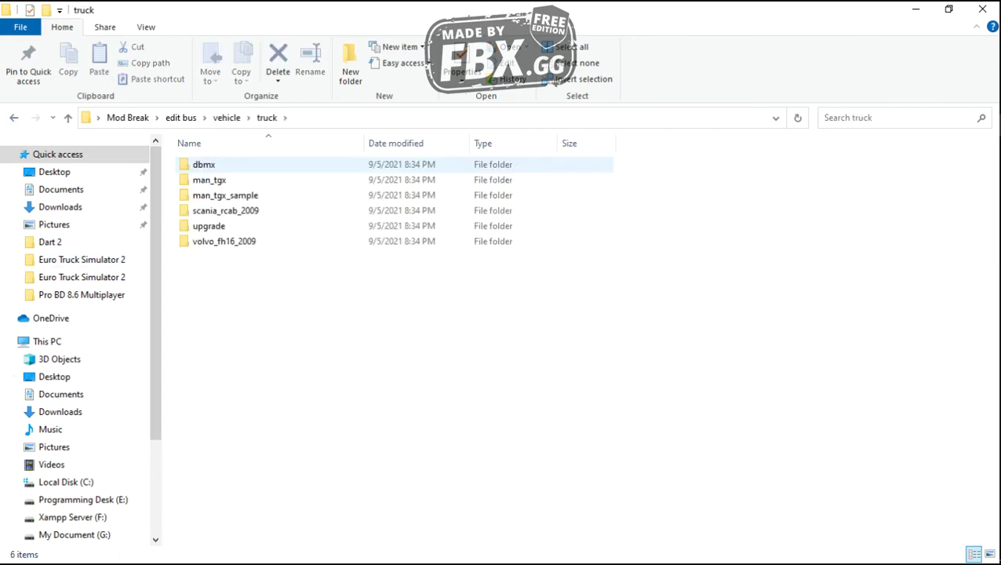
double_click(262, 225)
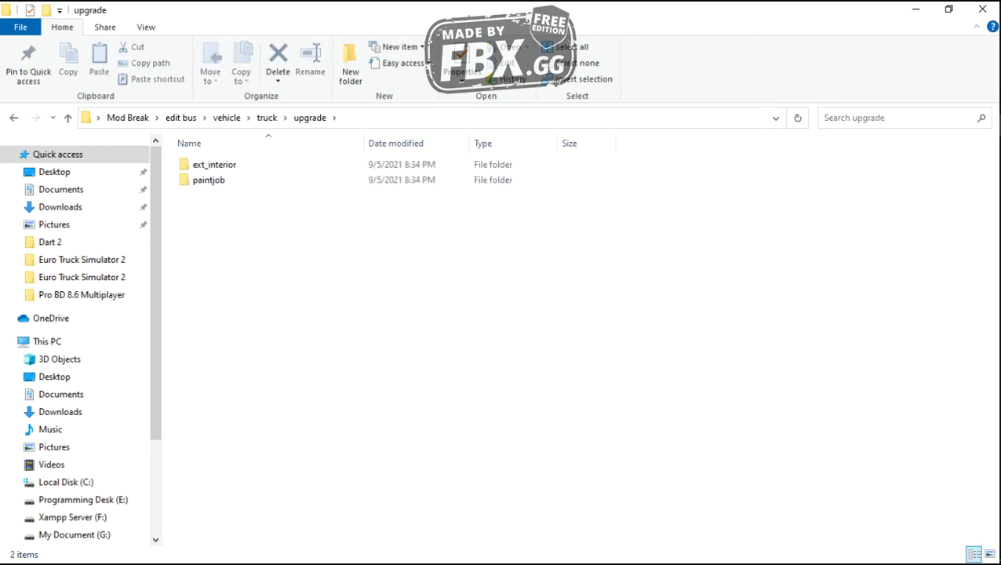
double_click(206, 178)
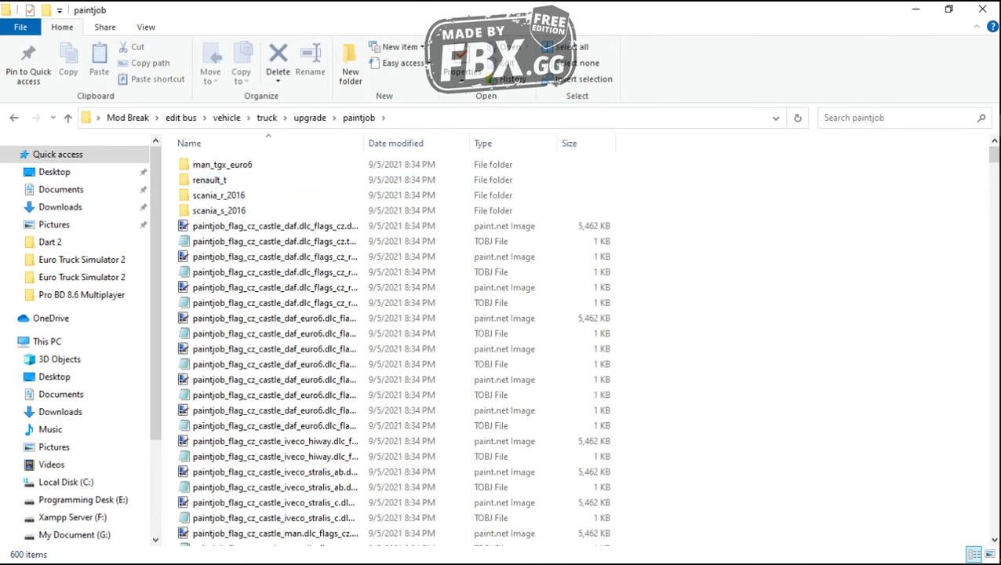
scroll(314, 378, down, 5)
scroll(314, 475, down, 8)
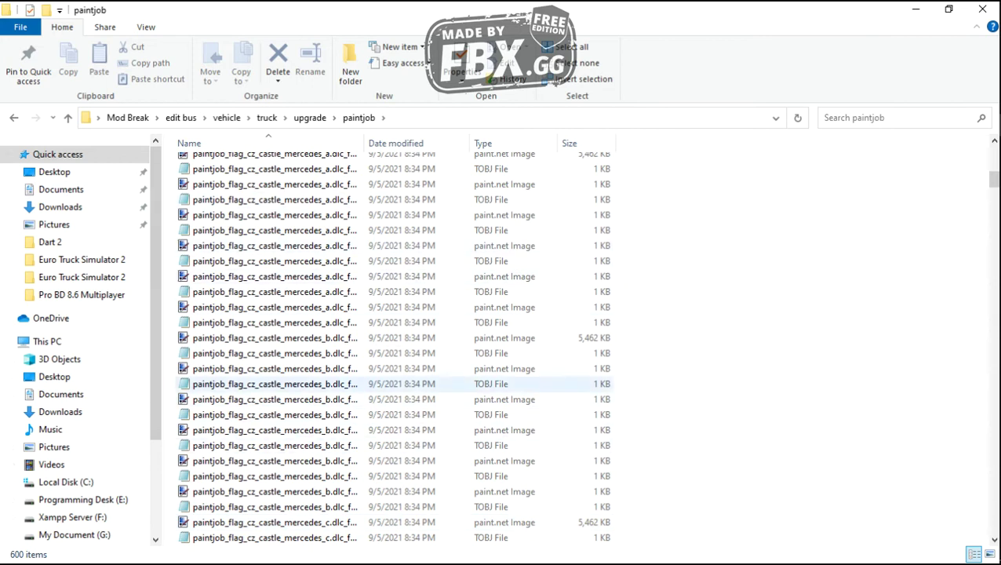
click(13, 117)
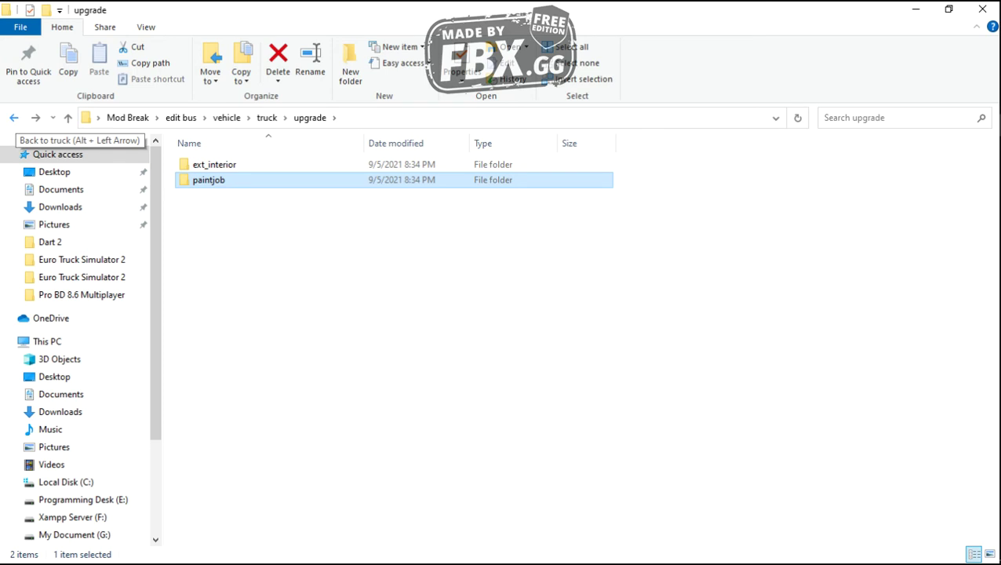
click(15, 118)
click(15, 118)
click(14, 117)
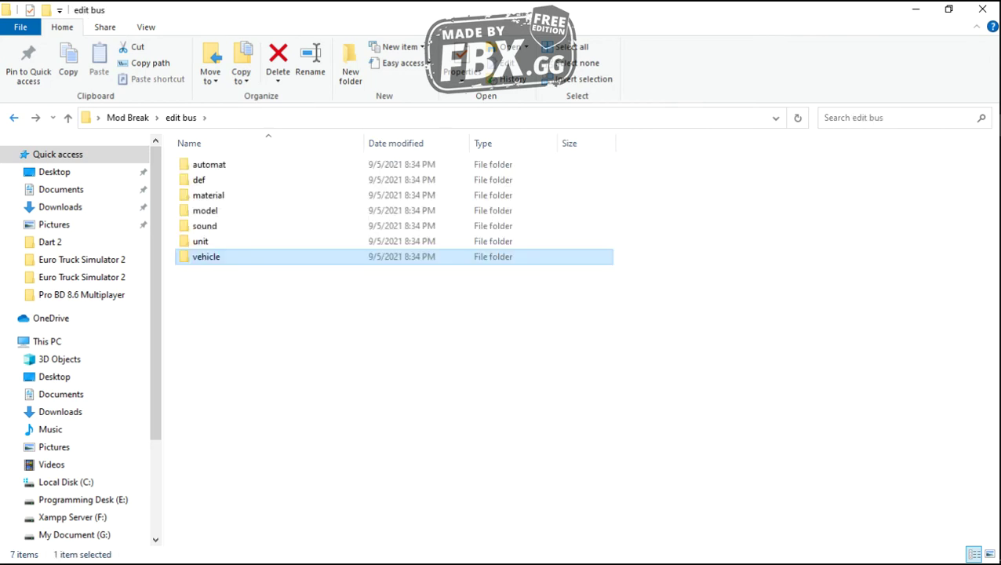
right_click(509, 325)
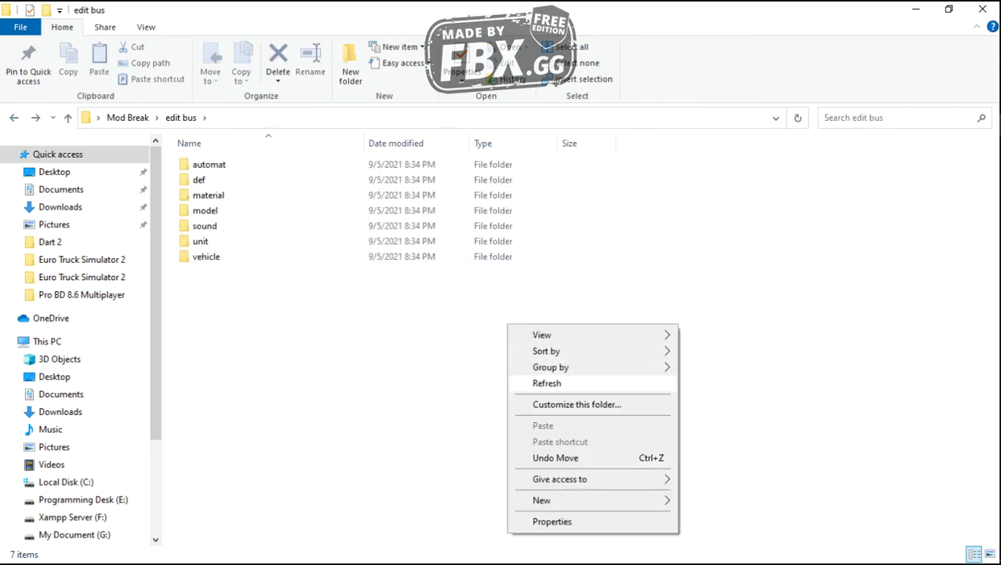
click(547, 383)
right_click(342, 284)
click(385, 344)
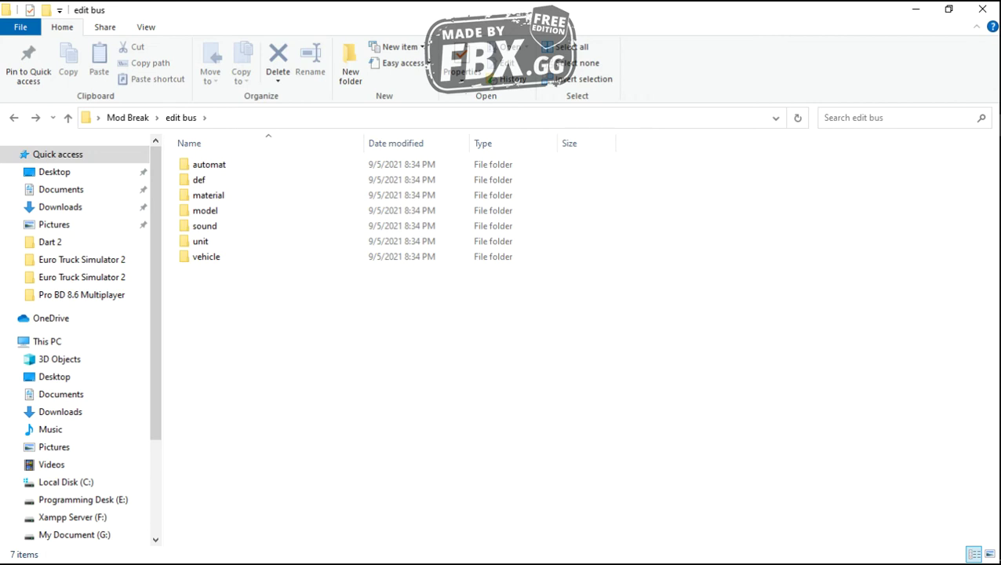
right_click(300, 302)
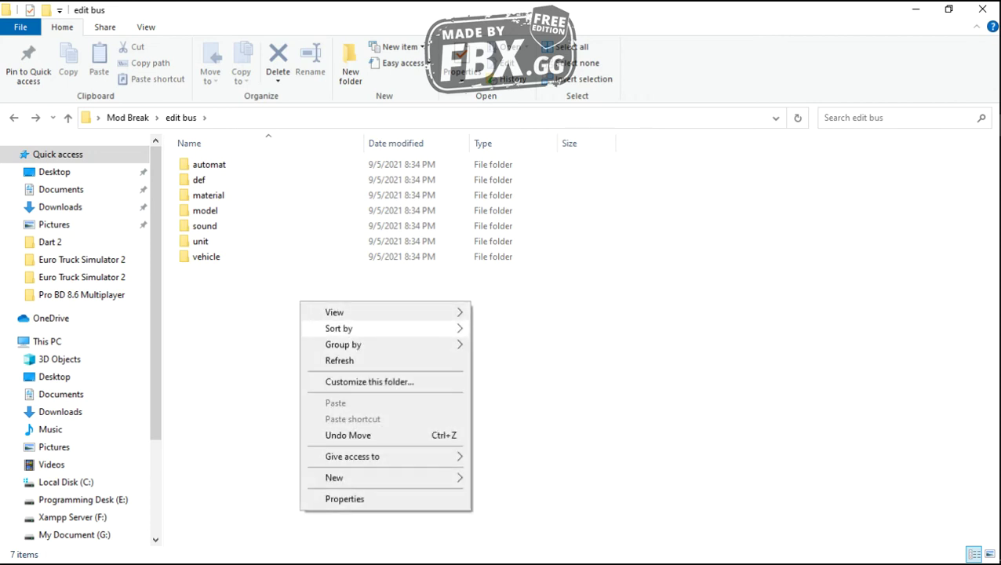
click(345, 360)
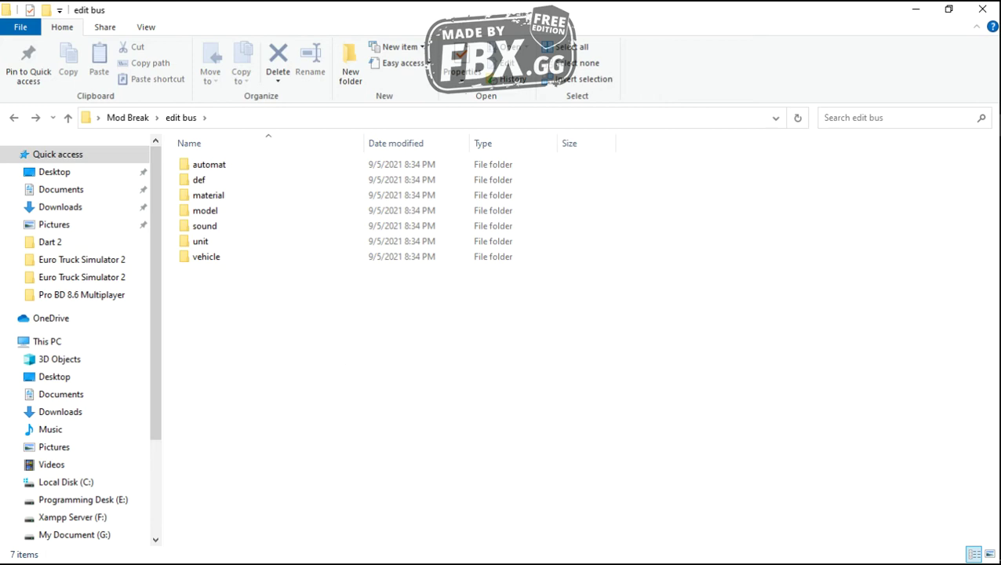
drag(553, 11, 520, 26)
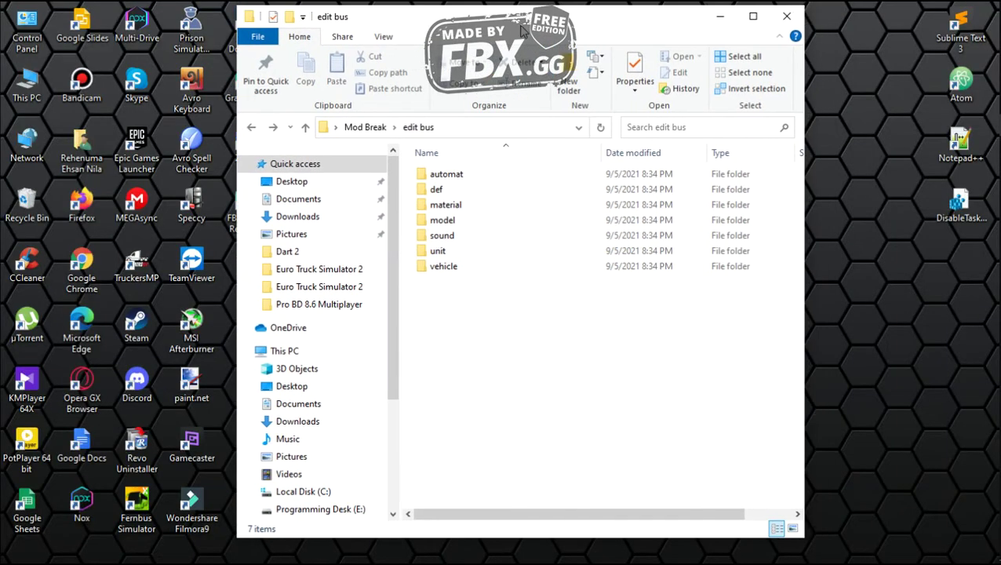
scroll(536, 242, right, 2)
scroll(536, 250, left, 2)
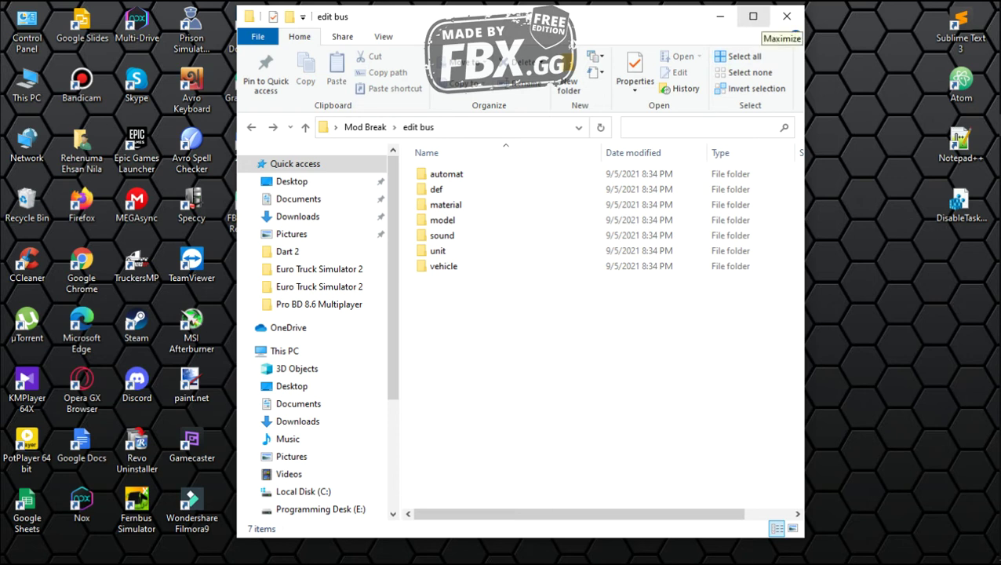
right_click(550, 341)
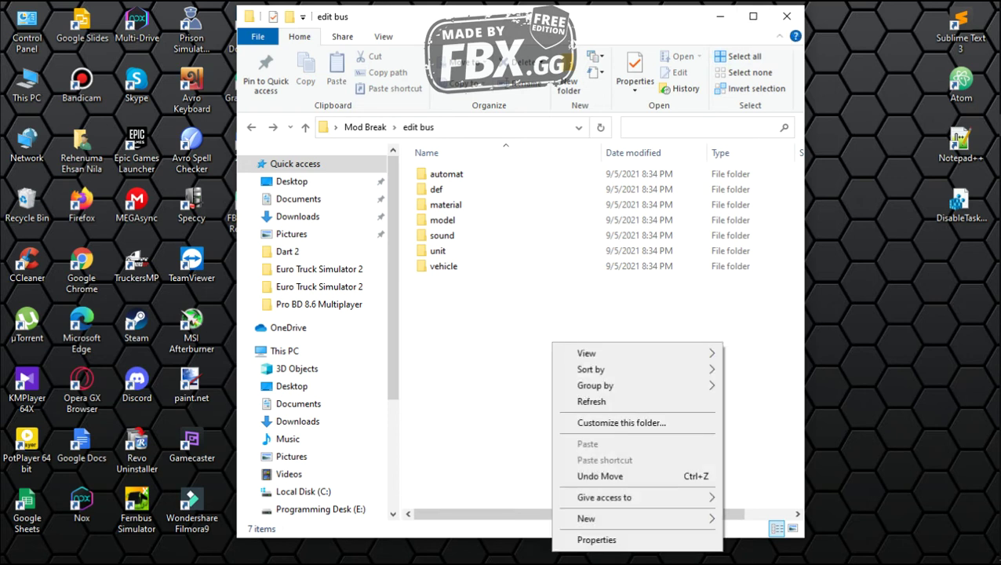
click(588, 401)
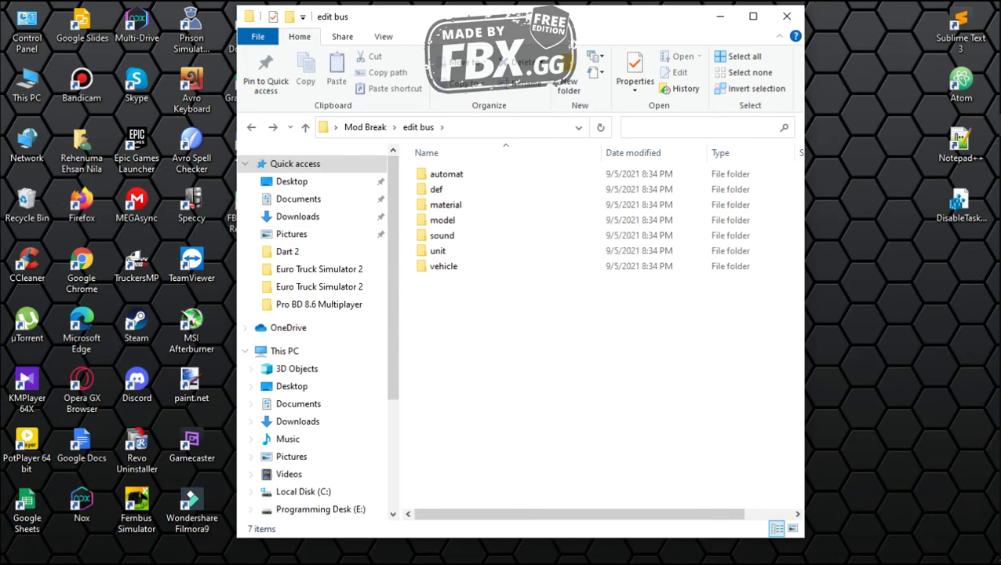
Open the innermost Euro Truck Simulator 2 folder inside Game Run Directory on the M: drive in a new window
double_click(27, 85)
scroll(522, 353, down, 1)
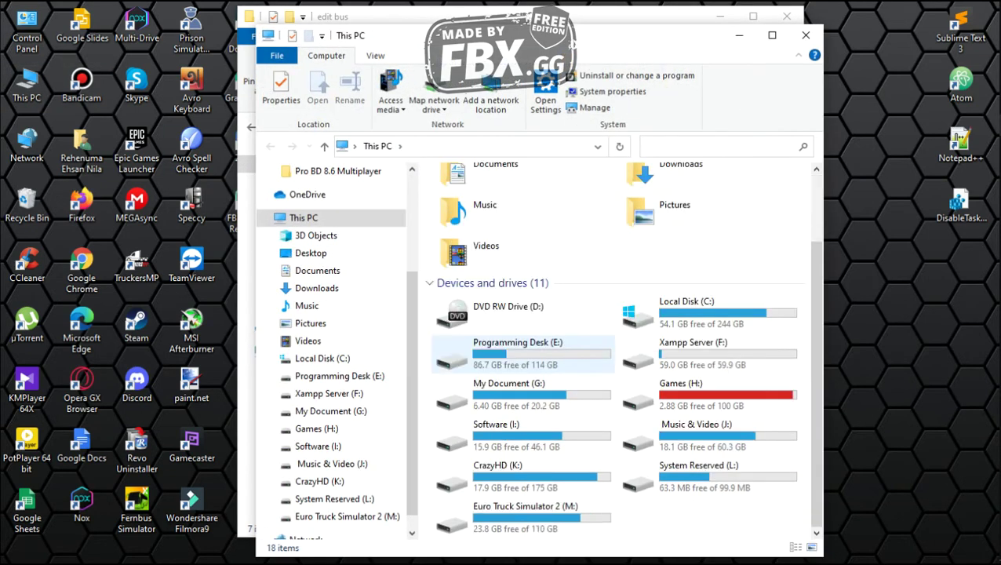
double_click(522, 518)
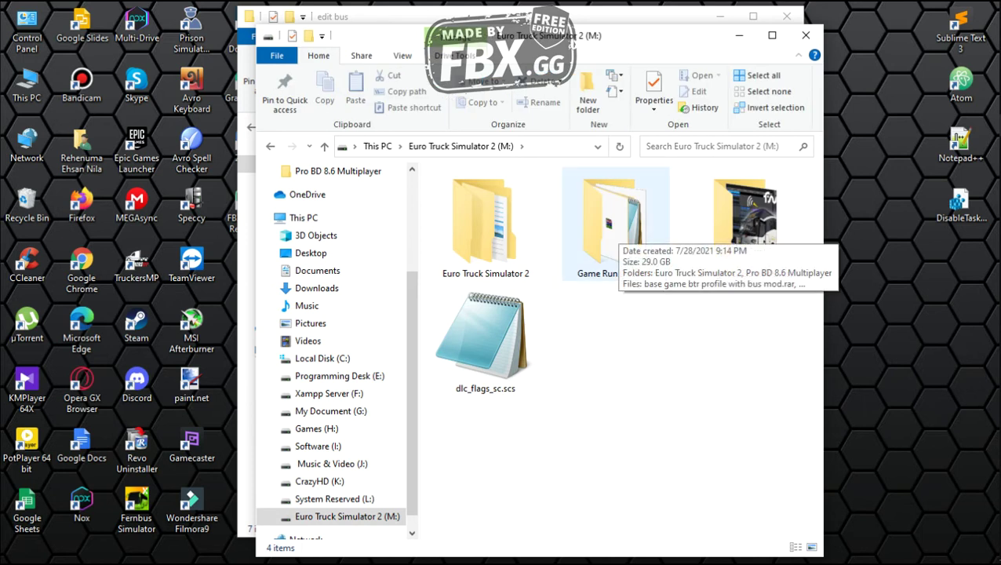
double_click(614, 224)
double_click(491, 232)
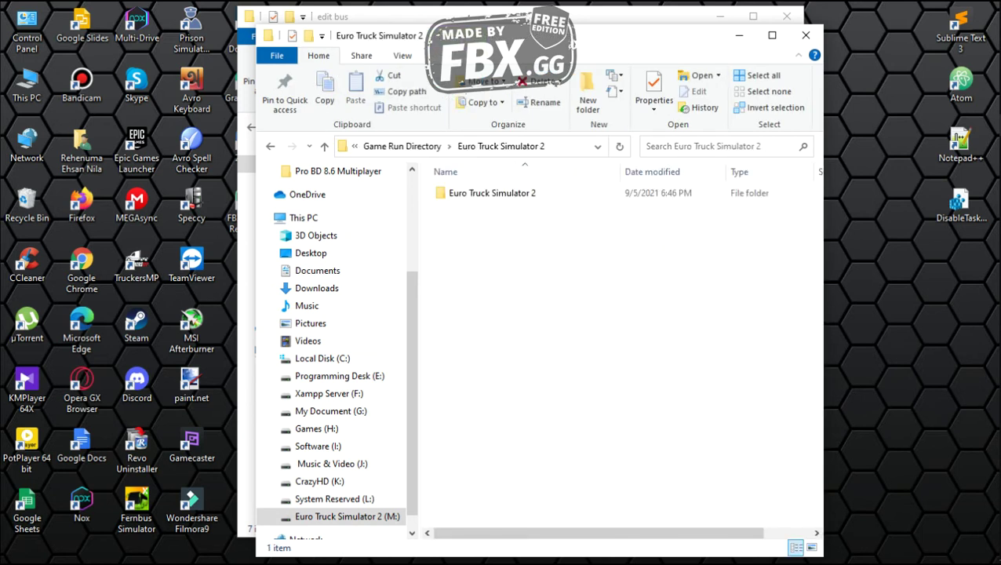
double_click(492, 193)
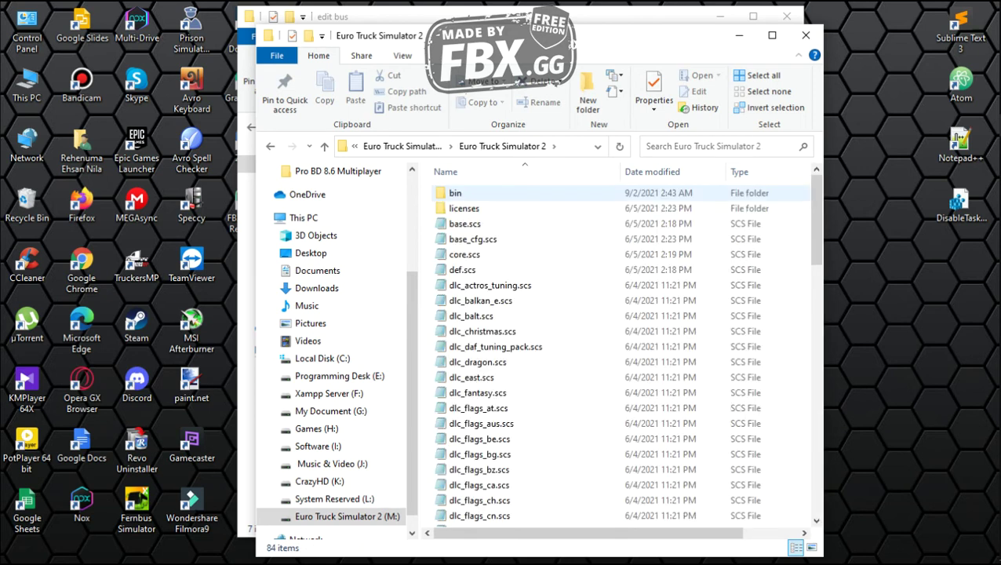
Copy dlc_flags_cz.scs from the game folder and close that folder's window
scroll(479, 409, down, 2)
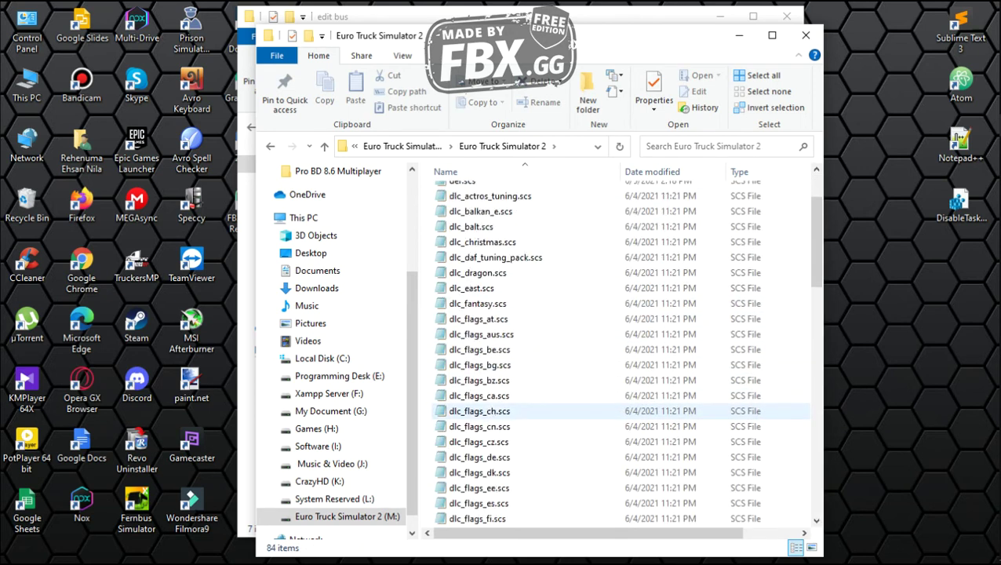
scroll(479, 410, down, 2)
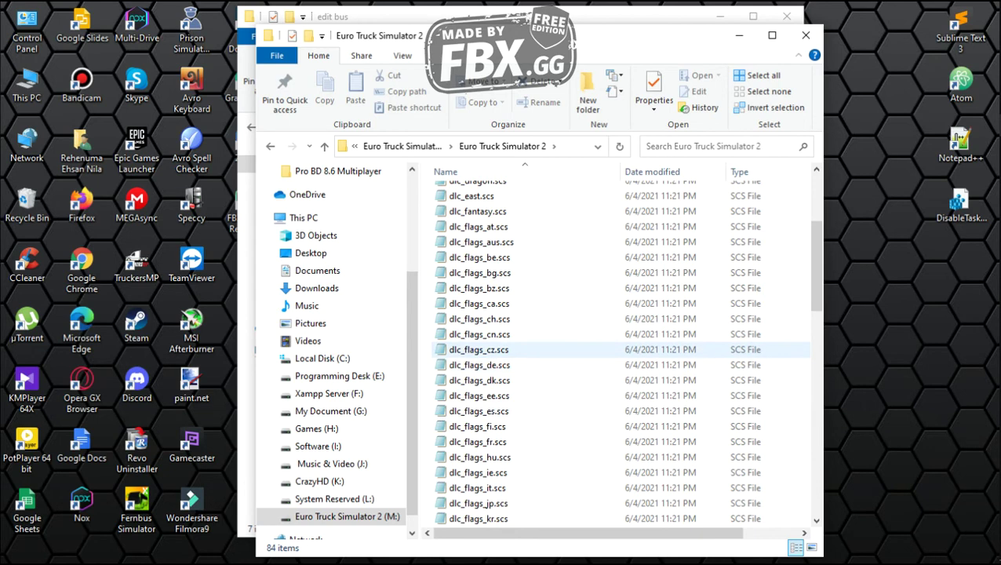
click(462, 350)
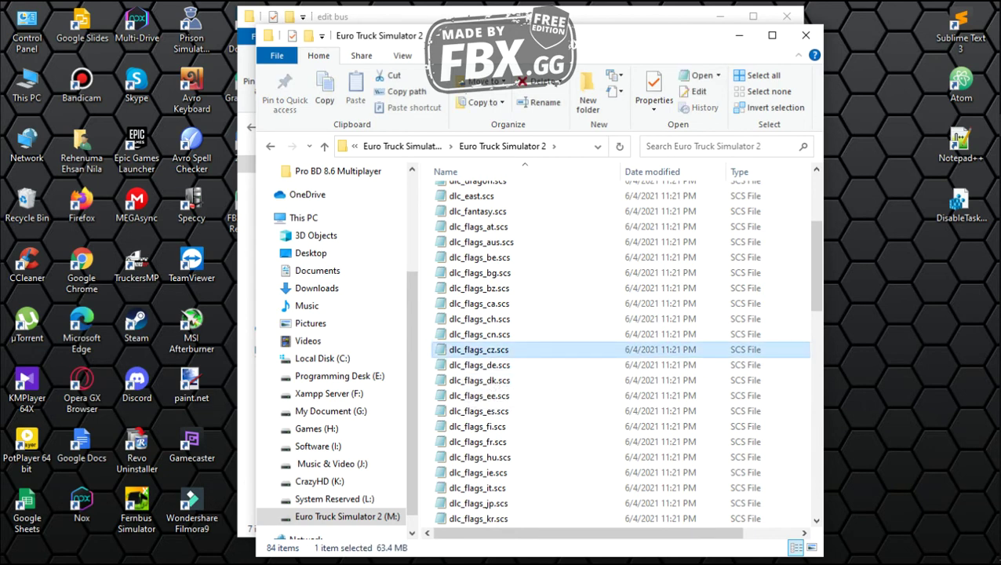
right_click(487, 349)
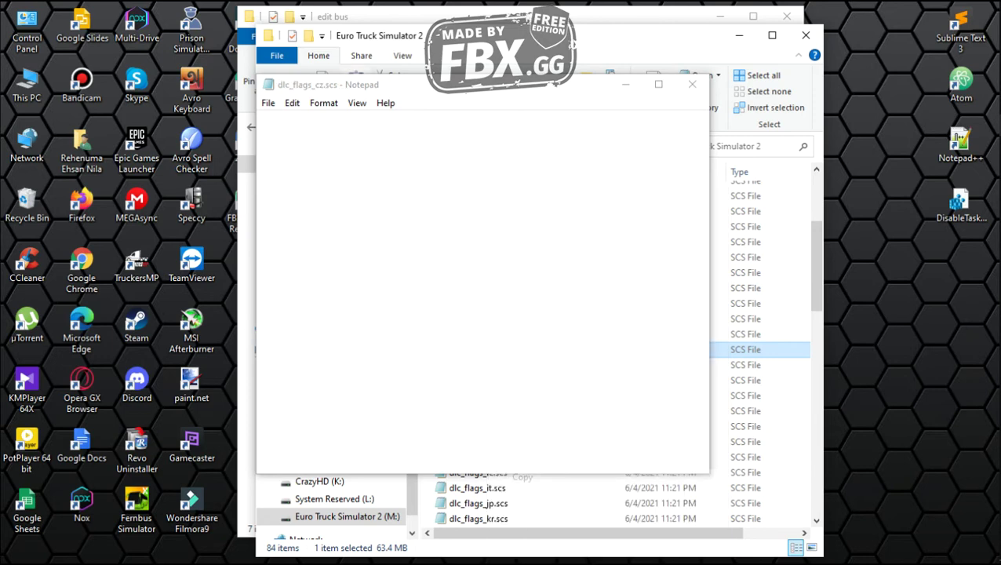
click(692, 84)
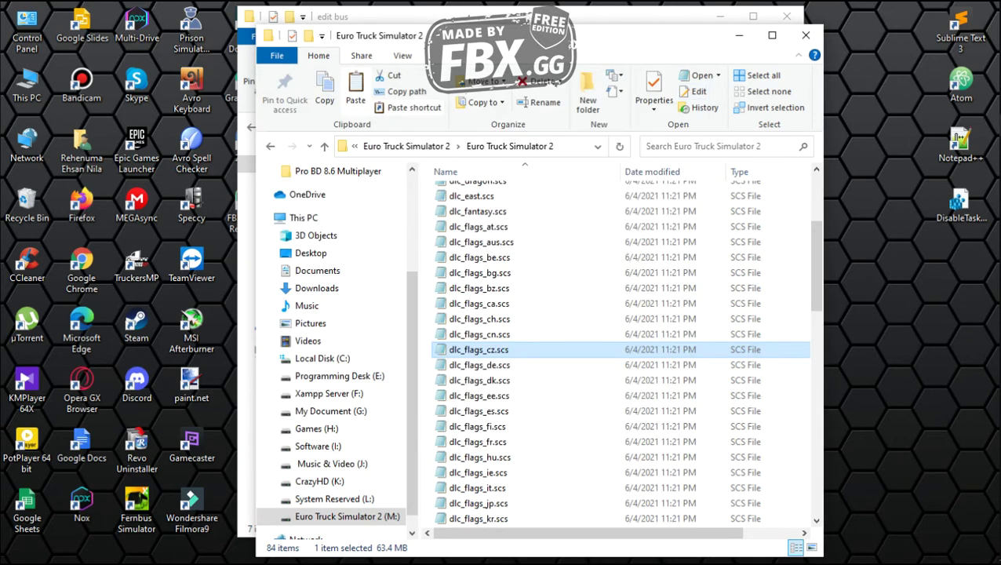
click(806, 35)
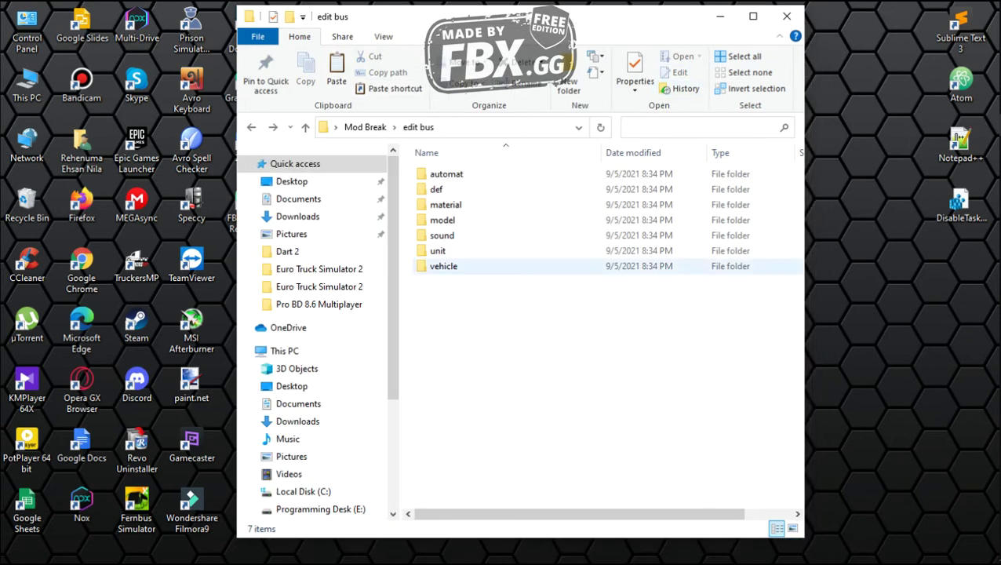
Paste the copied dlc_flags_cz.scs into the Dart 2.0 folder inside Mod Break
click(251, 126)
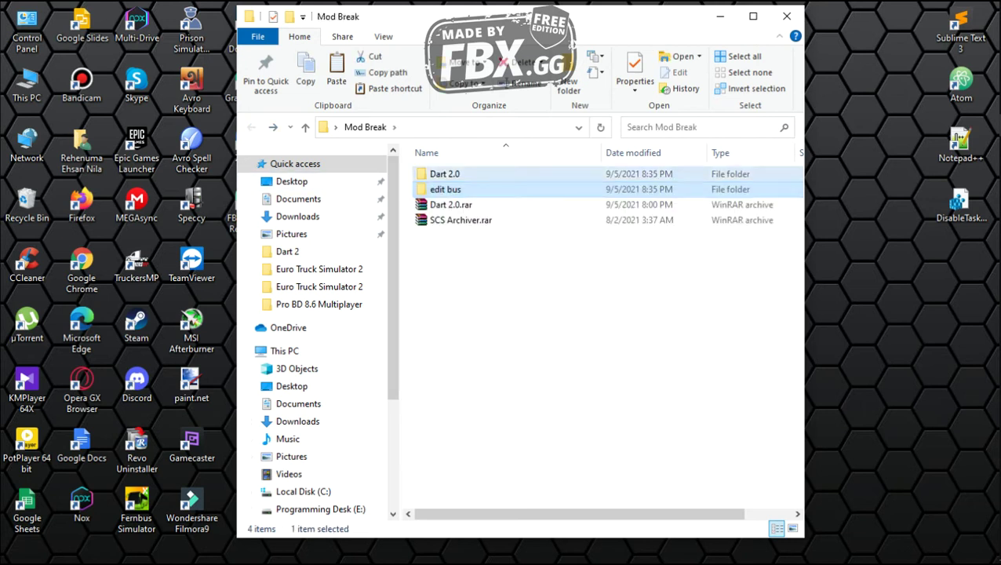
double_click(445, 174)
right_click(482, 217)
click(518, 319)
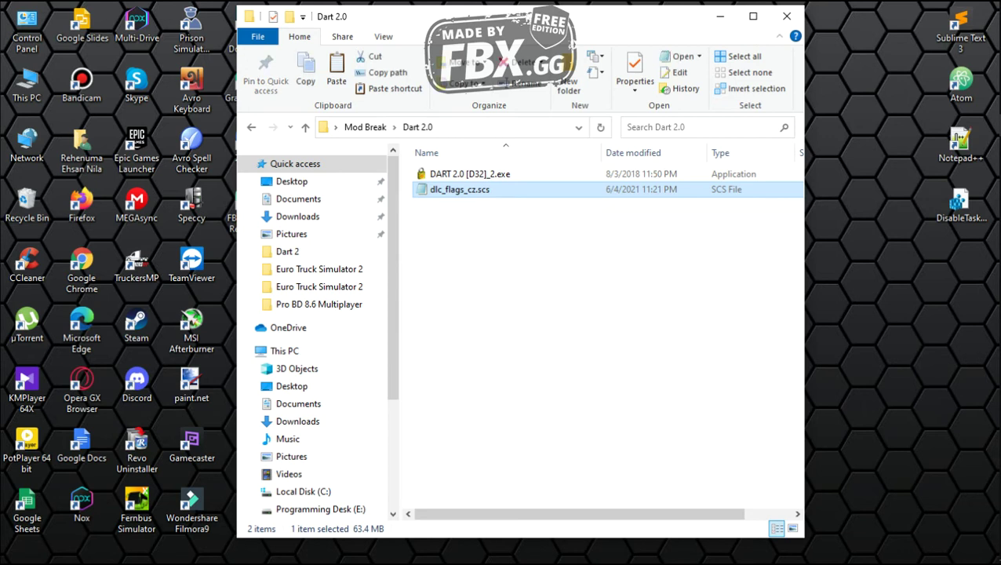
Load dlc_flags_cz.scs into DART 2.0 and set its archive processing to Extract archive
drag(460, 189, 452, 174)
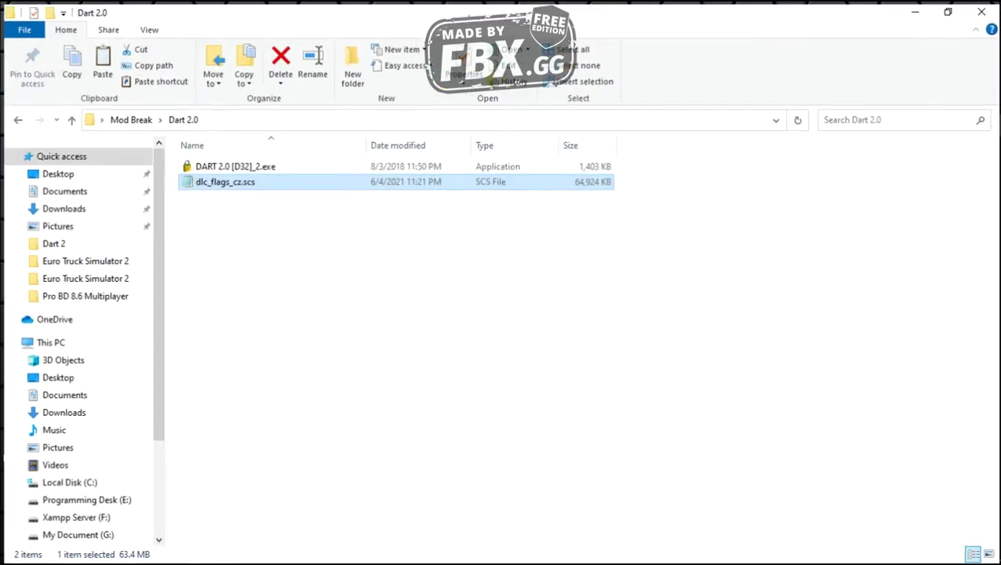
mouse_move(998, 306)
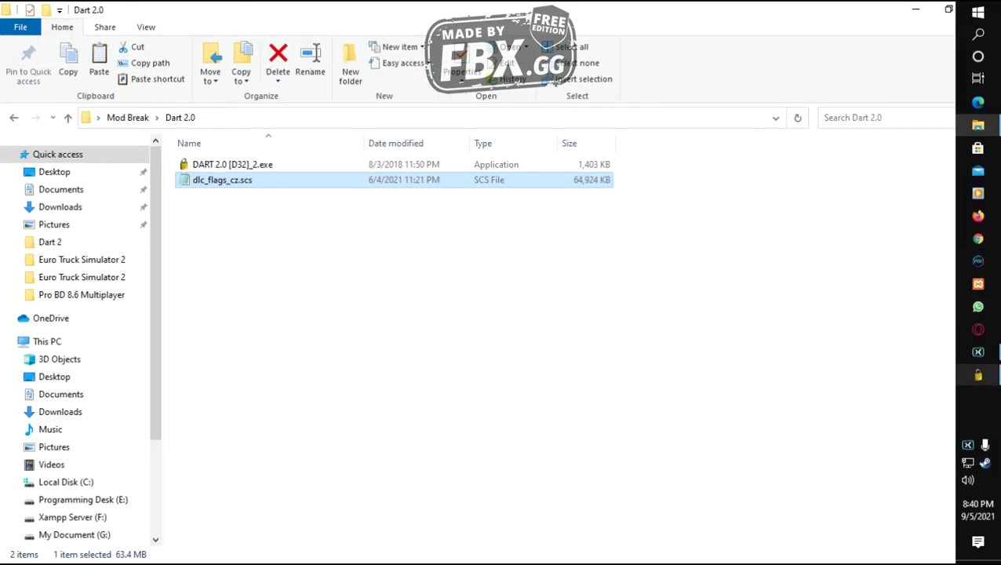
click(978, 375)
click(346, 156)
right_click(345, 156)
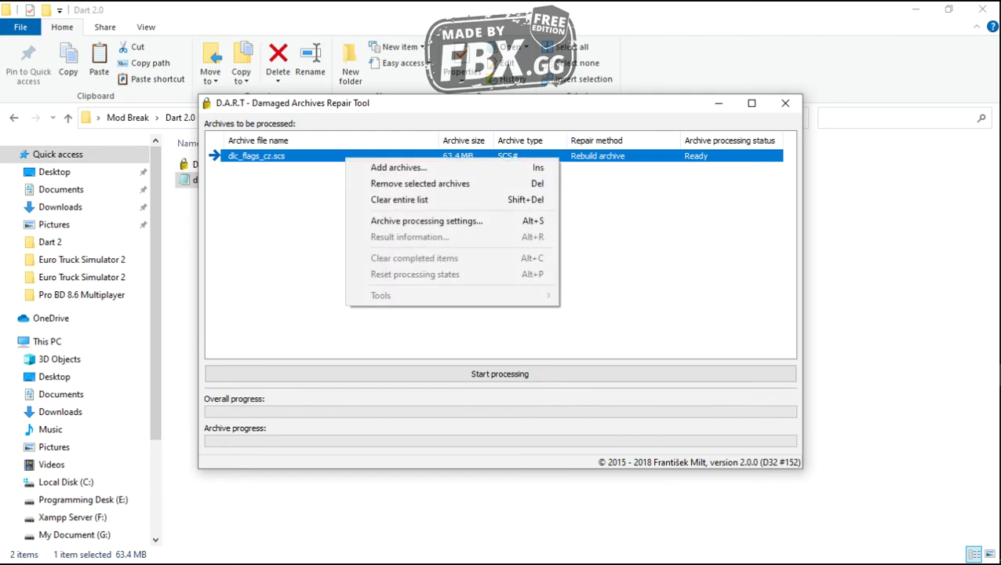
click(426, 220)
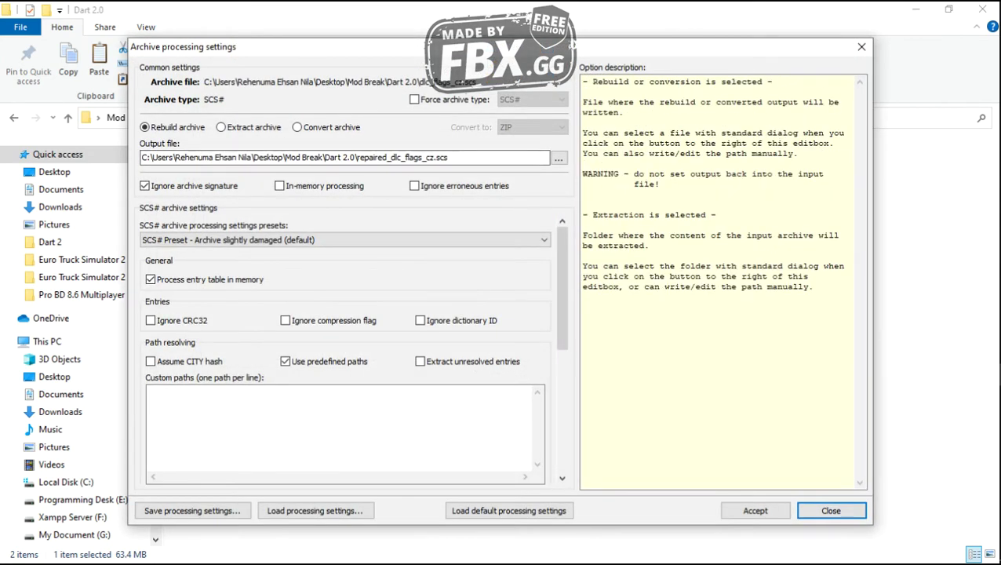
click(221, 127)
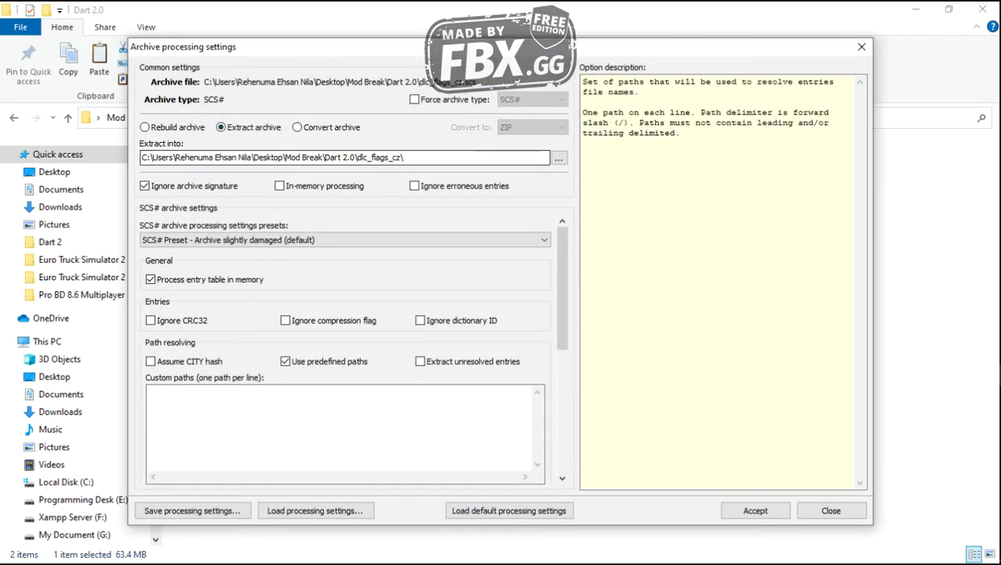
click(756, 510)
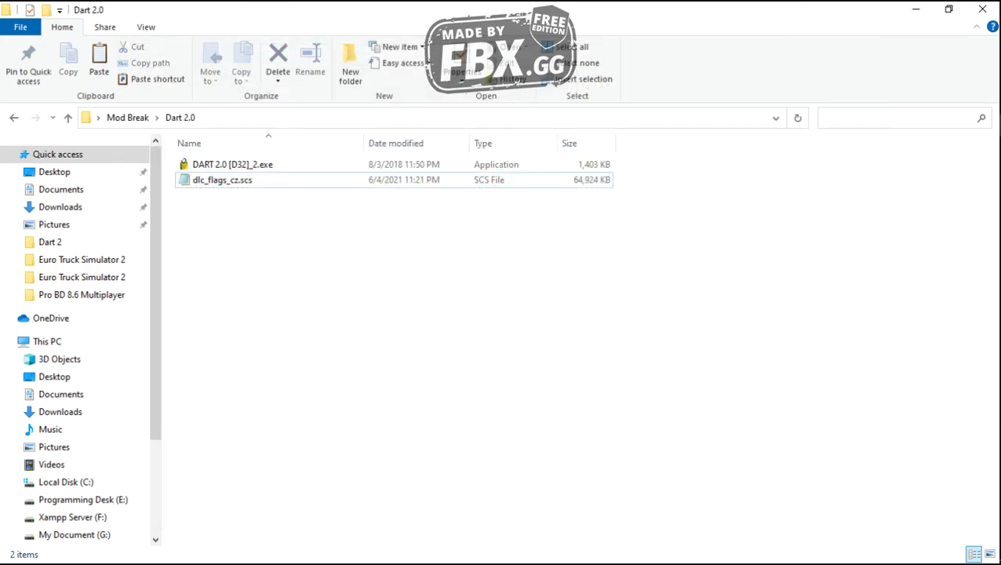
Return to the D.A.R.T window and run the extraction of dlc_flags_cz.scs
mouse_move(998, 282)
click(978, 376)
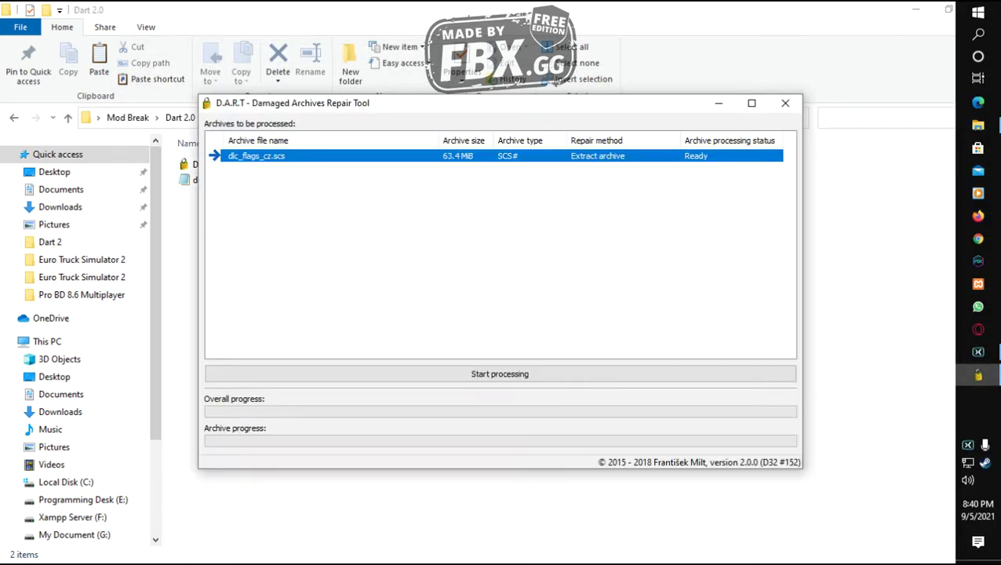
click(571, 373)
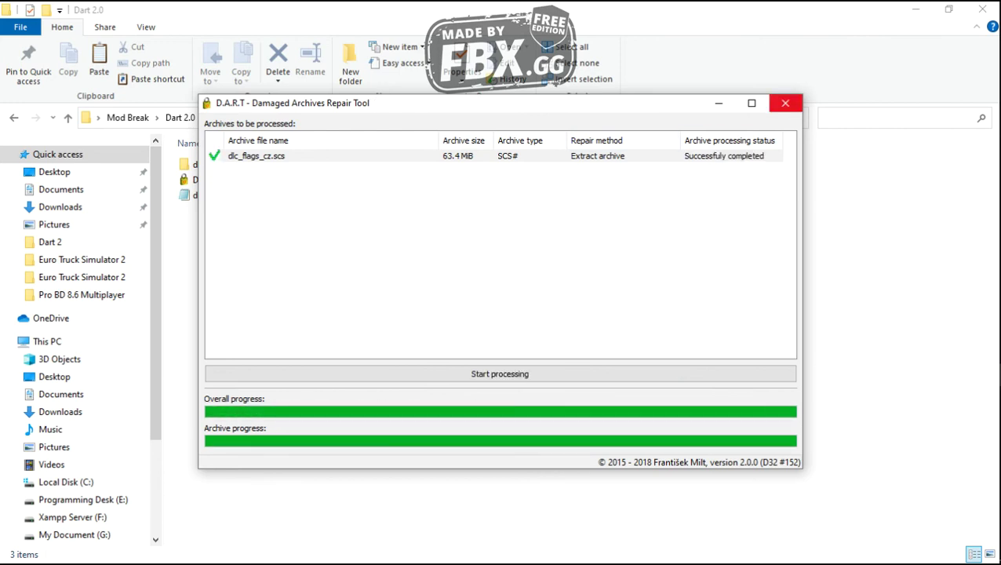
Close the D.A.R.T window and copy dlc_flags_cz.manifest.sii from the extracted dlc_flags_cz folder
click(786, 102)
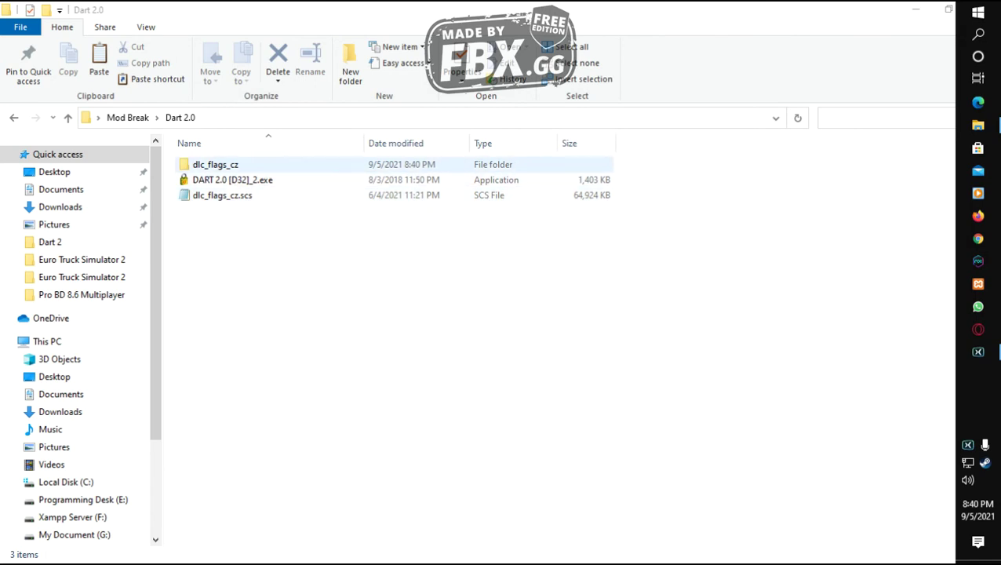
double_click(215, 164)
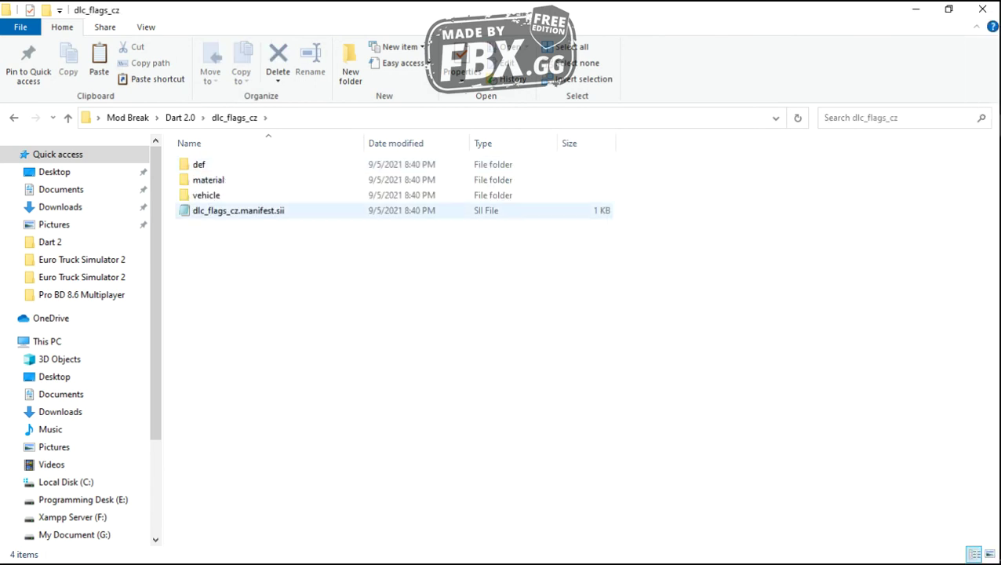
click(237, 211)
right_click(269, 210)
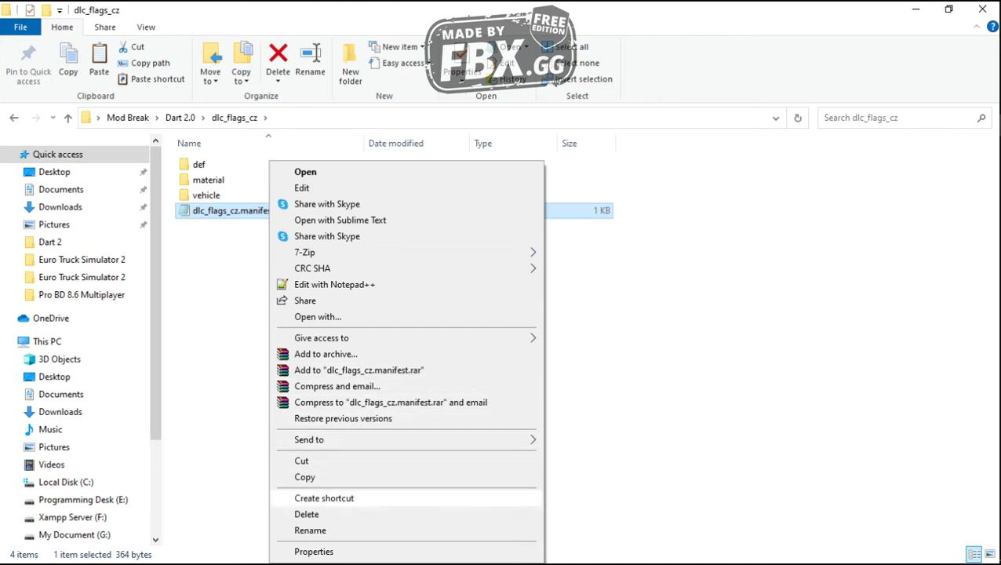
click(304, 476)
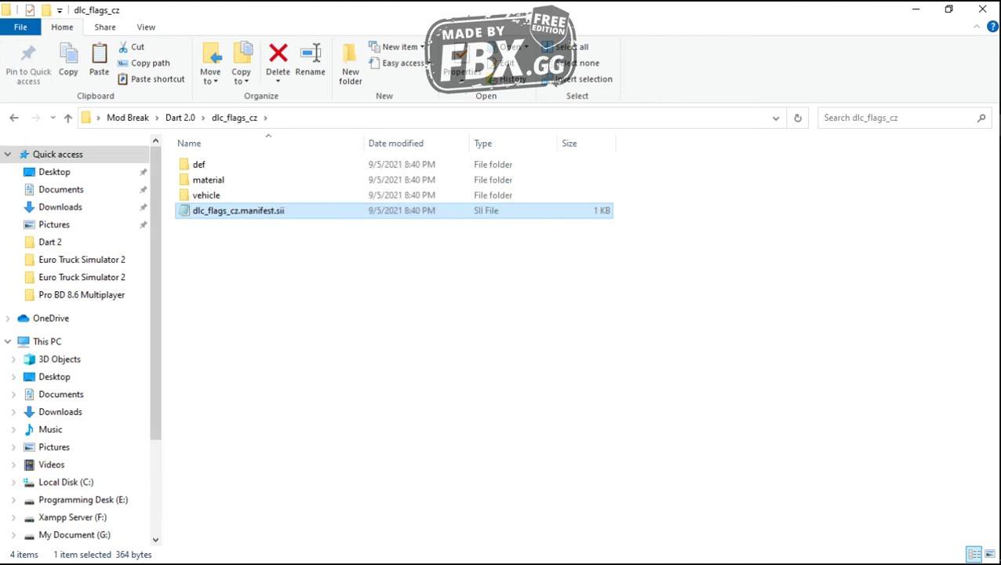
Paste dlc_flags_cz.manifest.sii into the edit bus folder inside Mod Break and refresh the file listing
key(BackSpace)
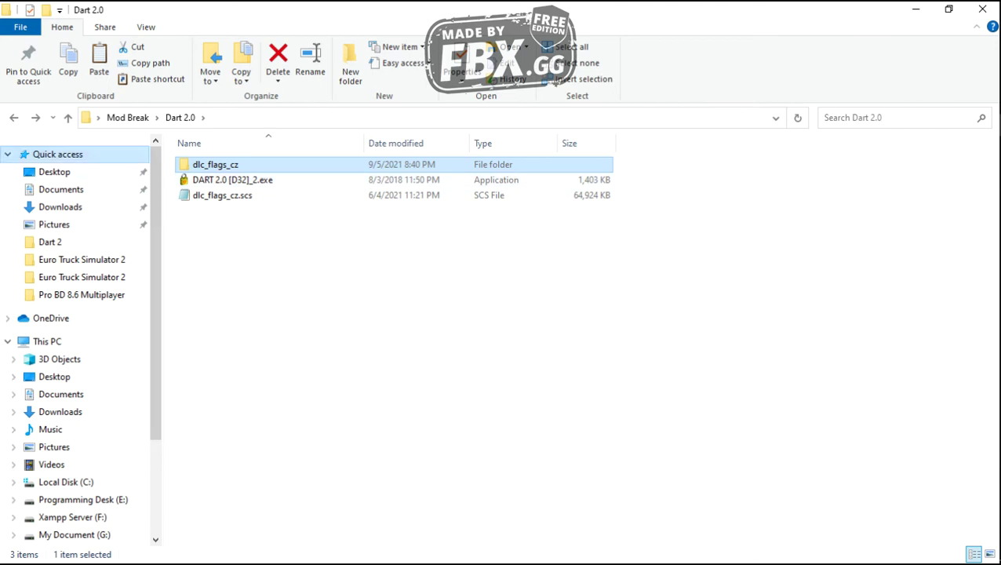
key(BackSpace)
key(Down)
key(Return)
right_click(365, 296)
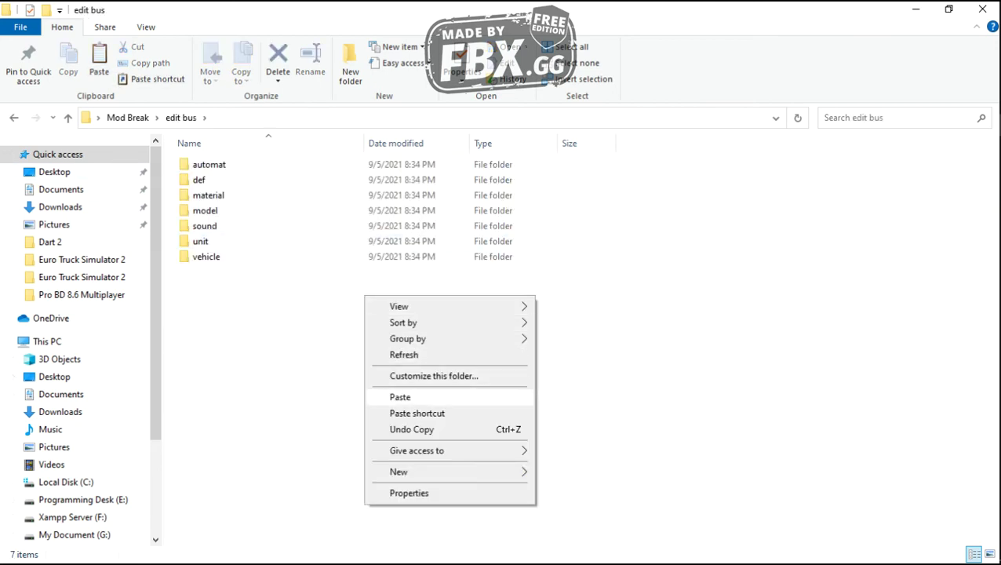
click(400, 397)
right_click(740, 250)
click(777, 309)
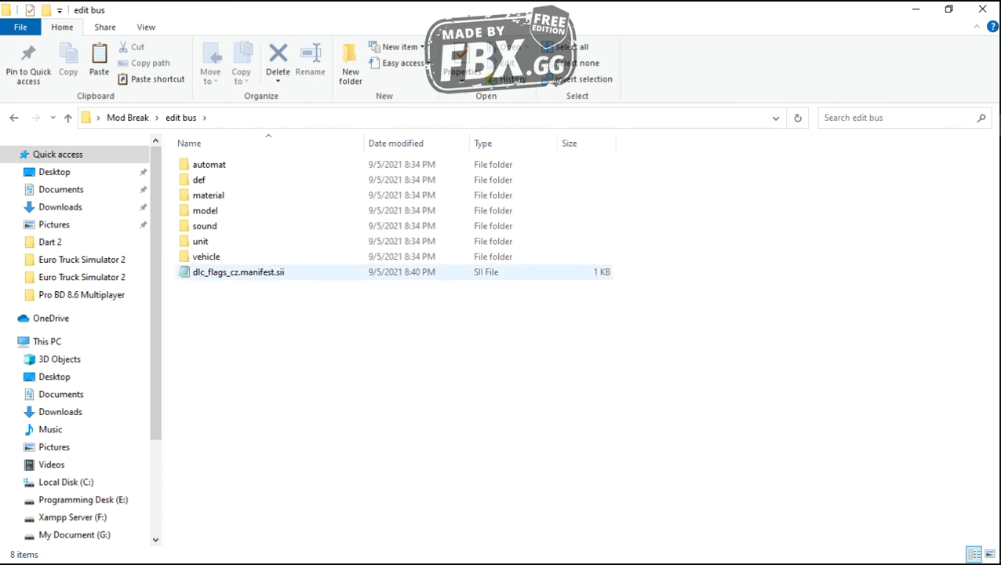
right_click(439, 203)
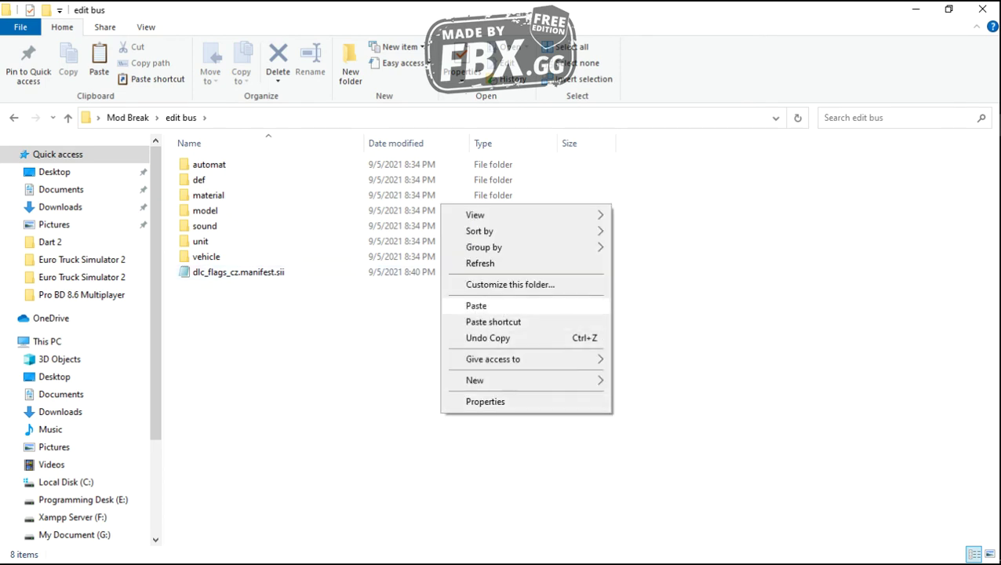
click(475, 262)
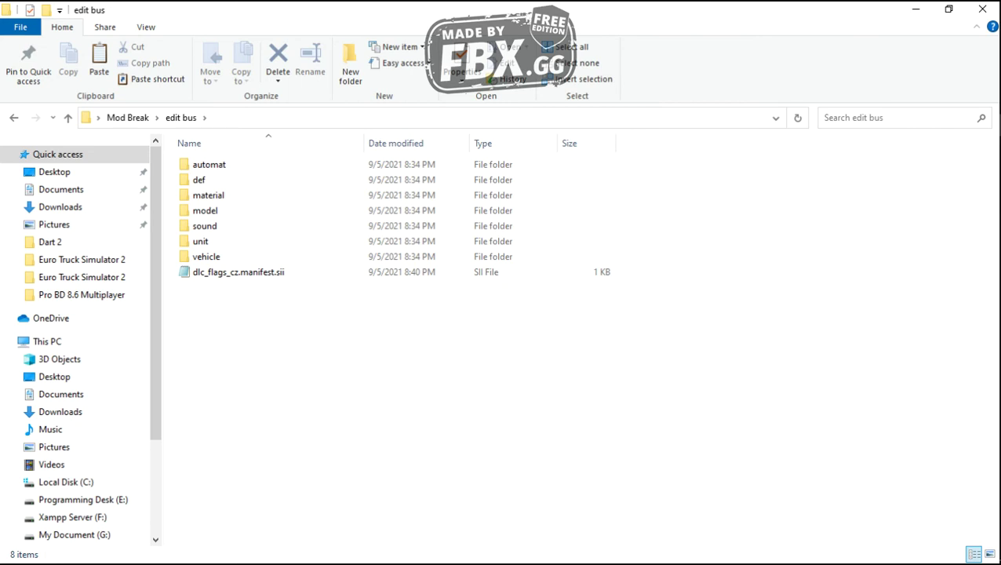
right_click(629, 304)
click(667, 363)
Go back to the Mod Break folder and extract SCS Archiver.rar there
key(alt+Left)
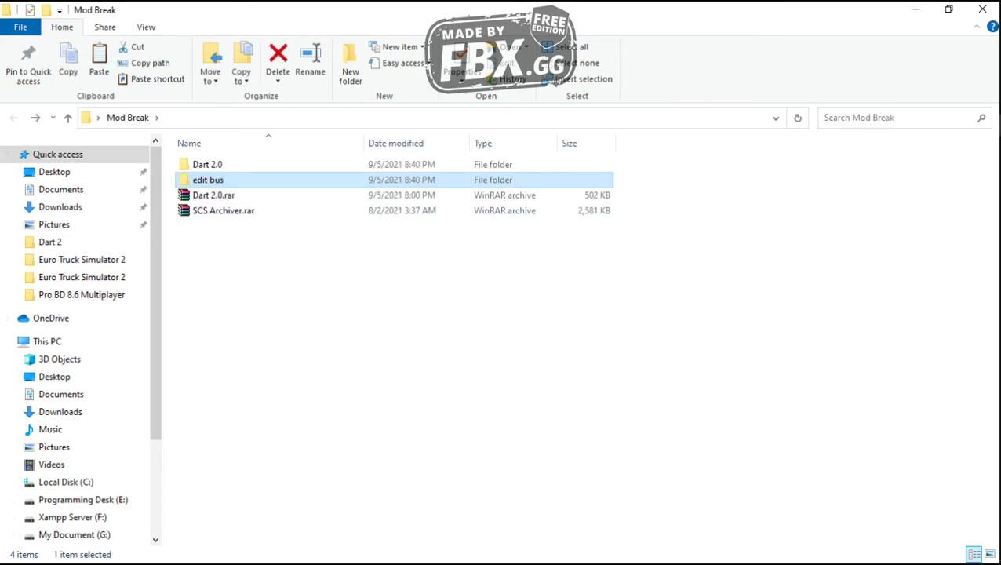
right_click(219, 211)
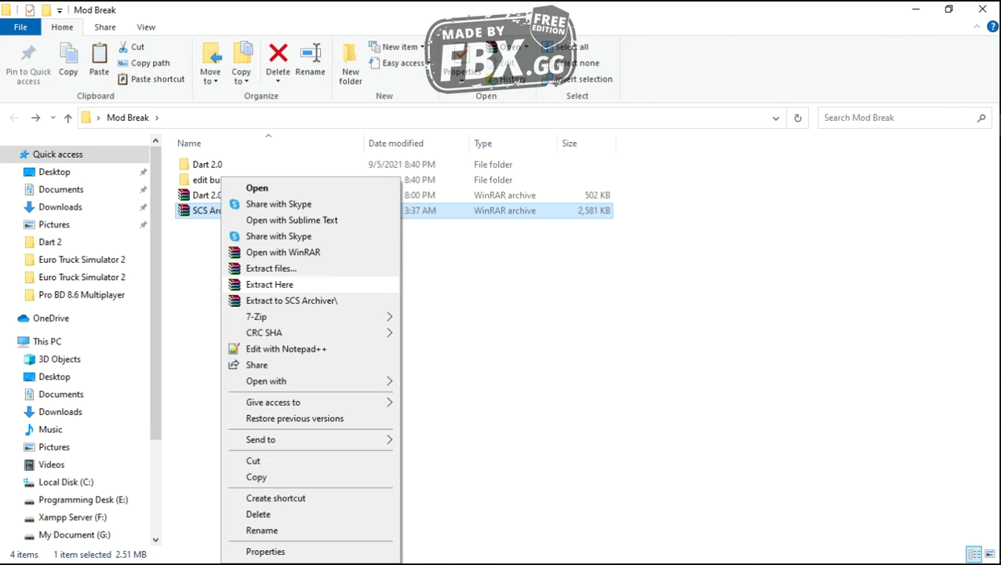
click(263, 284)
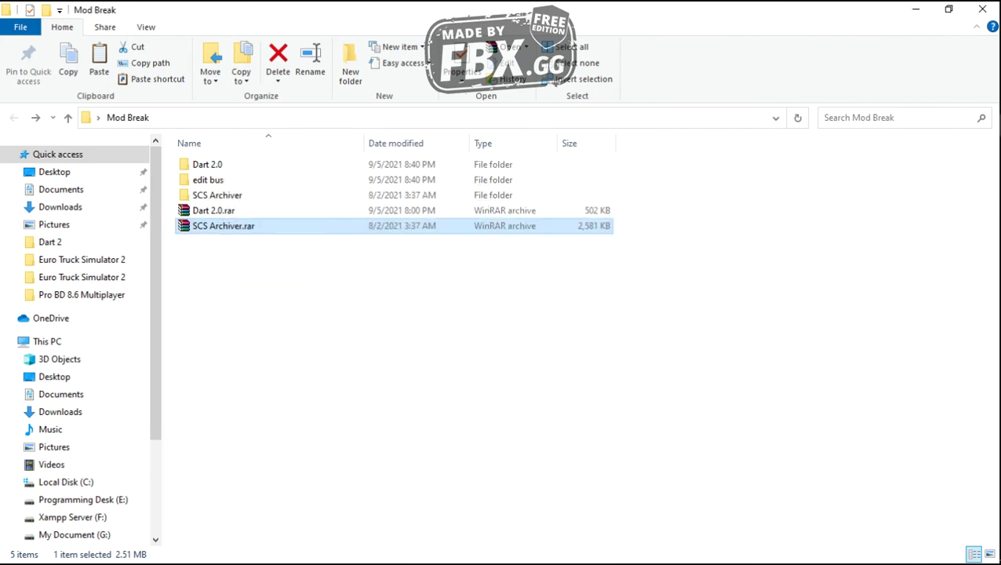
Copy all files from the extracted SCS Archiver folder
click(217, 194)
key(Return)
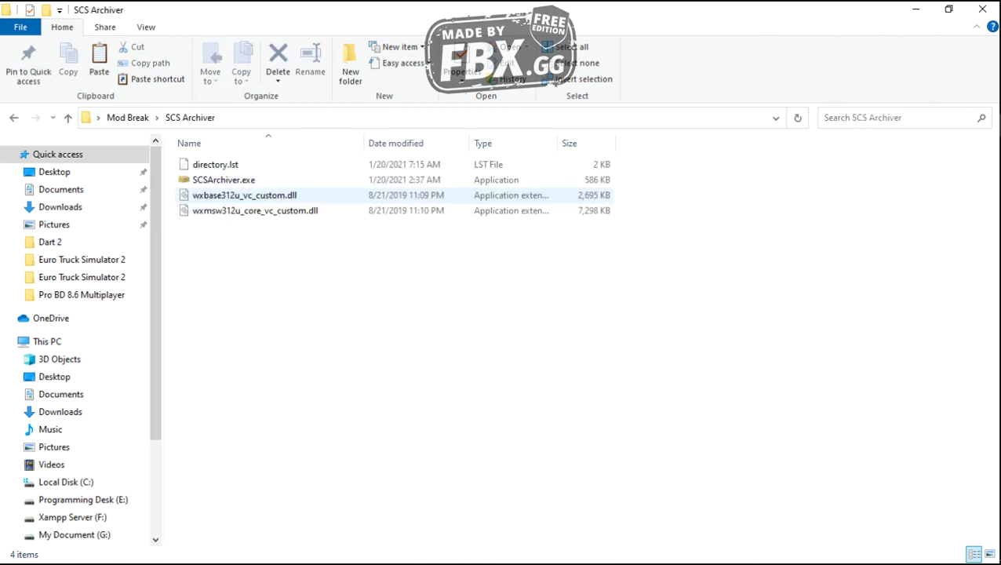
drag(369, 278, 248, 166)
right_click(250, 167)
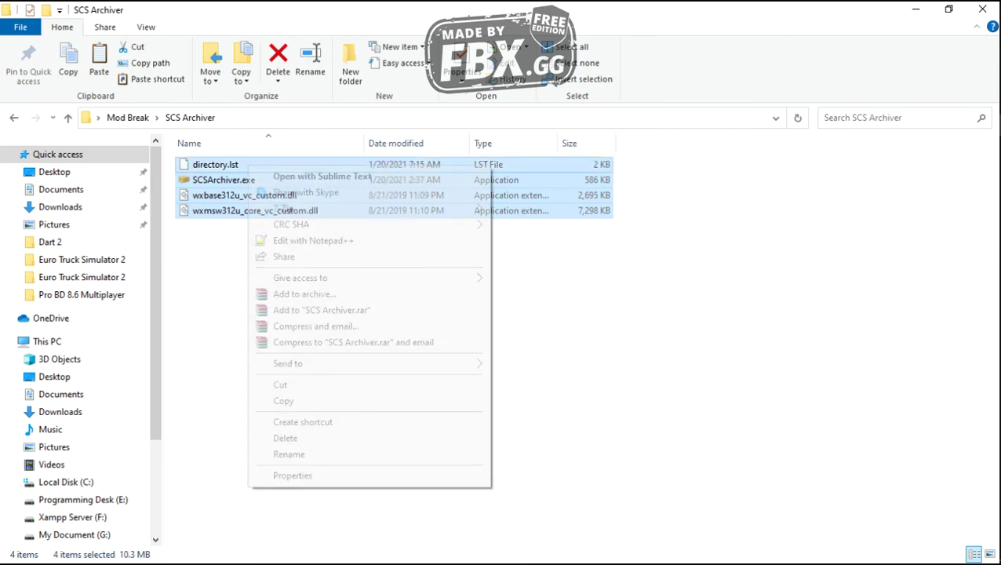
click(283, 400)
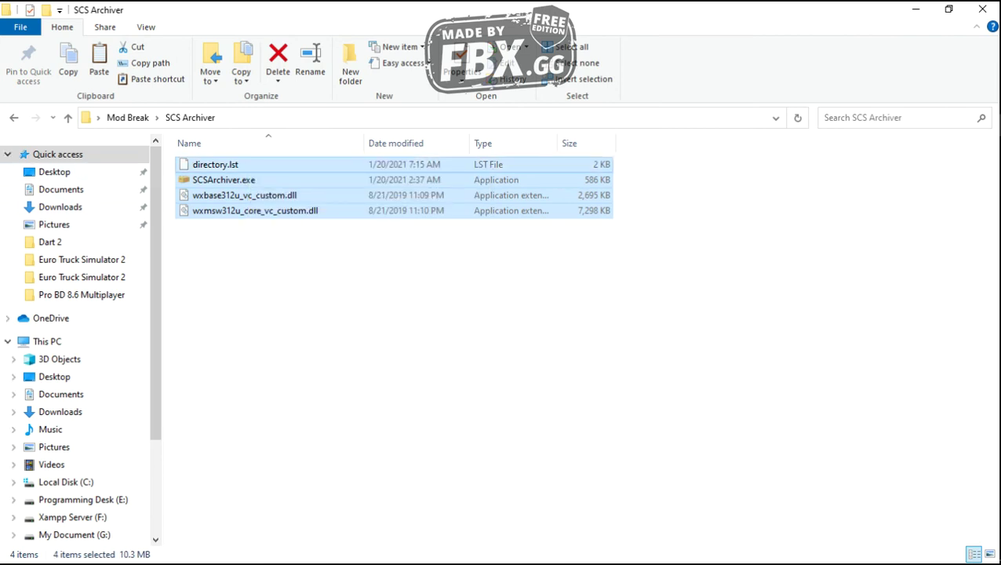
Paste the copied SCS Archiver files into the edit bus folder and refresh the file listing
key(BackSpace)
double_click(208, 179)
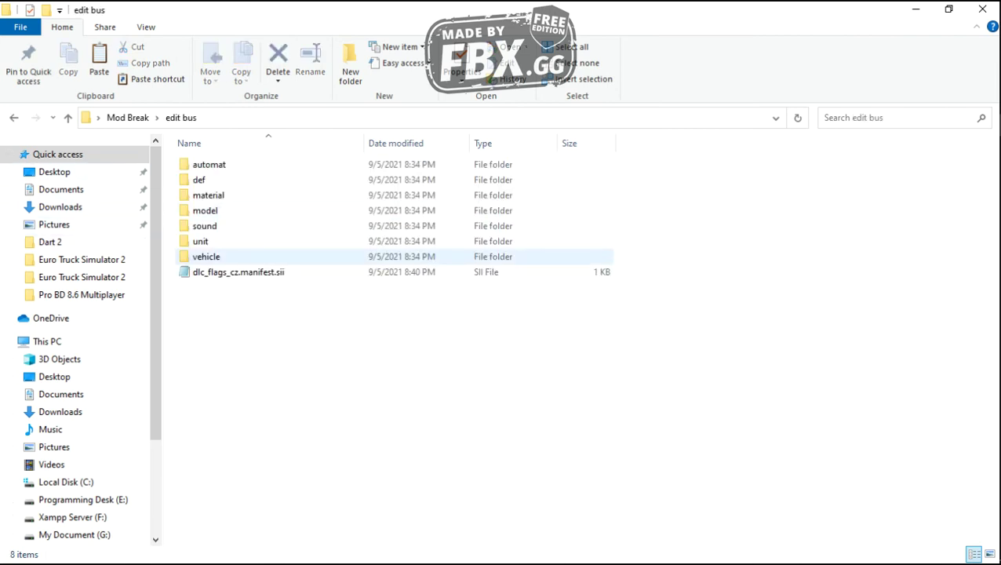
right_click(358, 337)
click(392, 438)
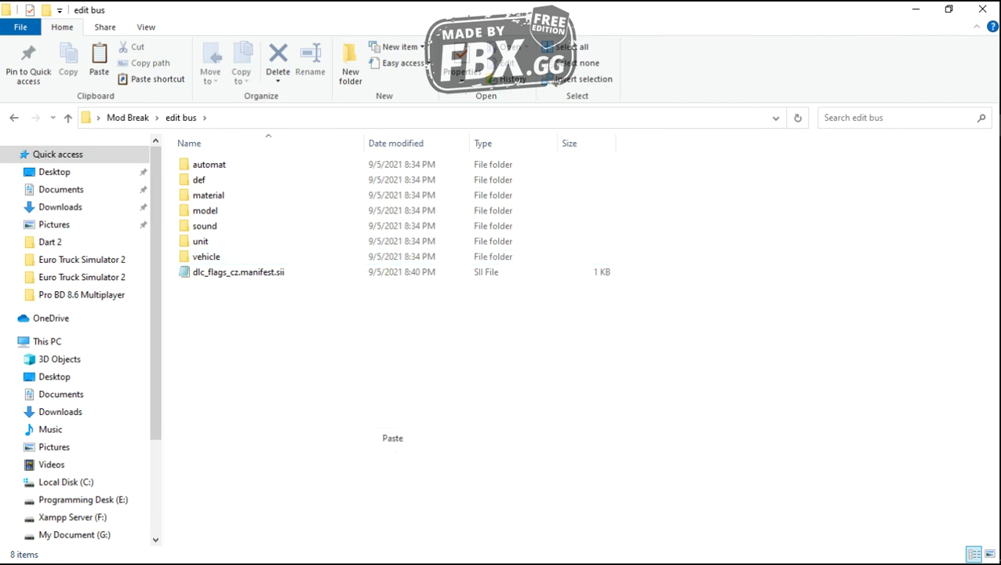
right_click(403, 211)
click(441, 270)
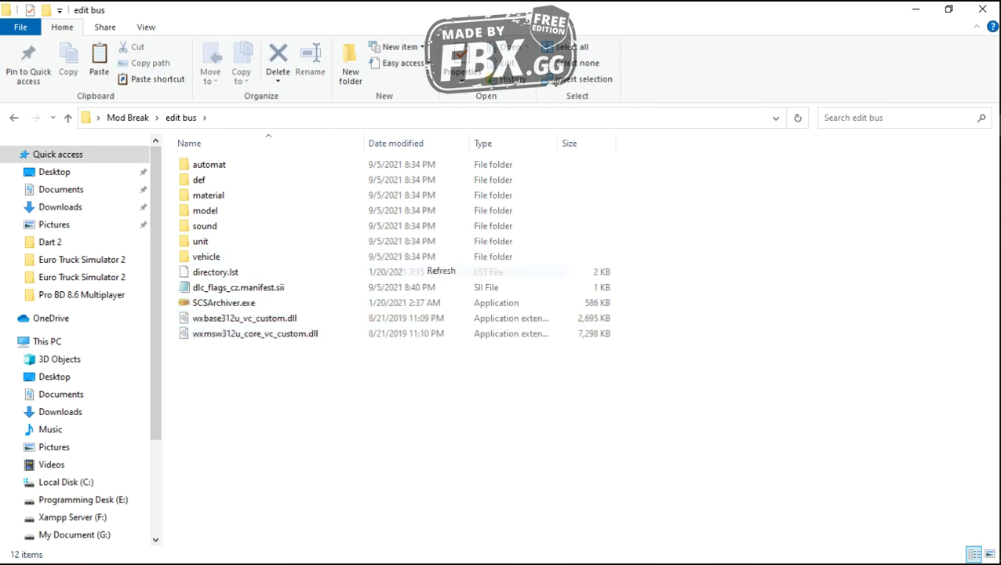
Launch SCSArchiver.exe from the edit bus folder and start creating a new archive named dlc_flags_cz.scs
drag(636, 157, 536, 284)
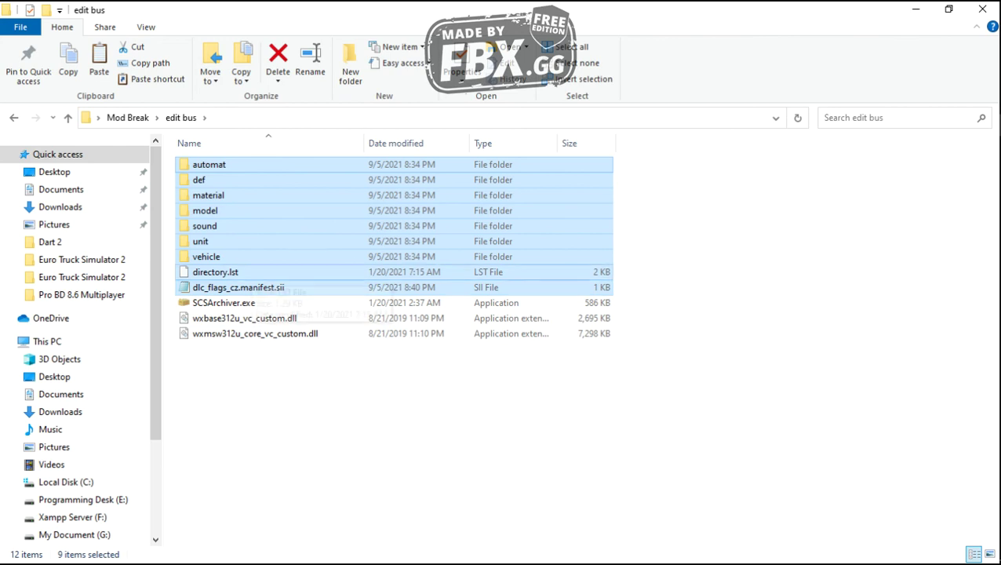
ctrl+click(443, 272)
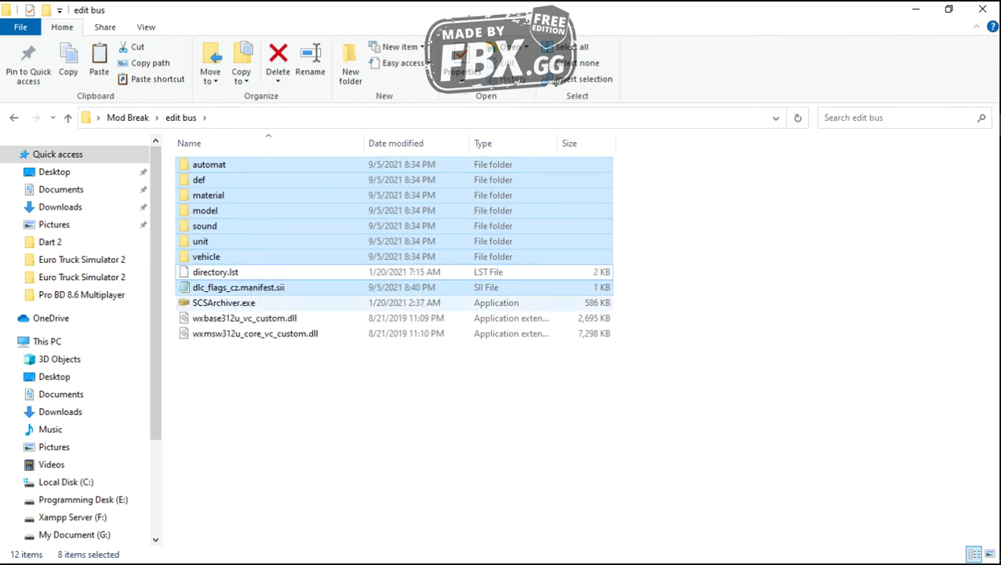
drag(440, 257, 471, 302)
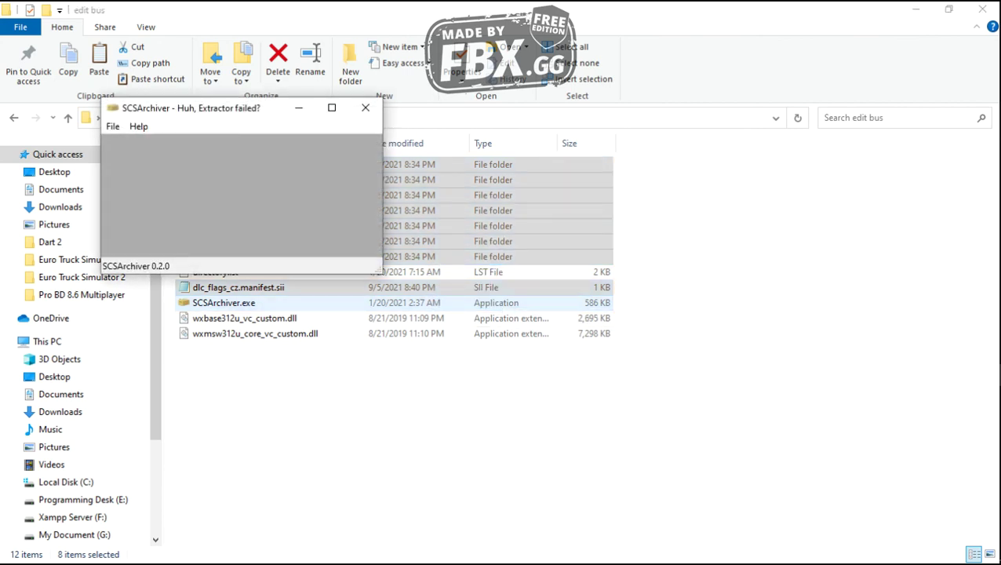
click(112, 126)
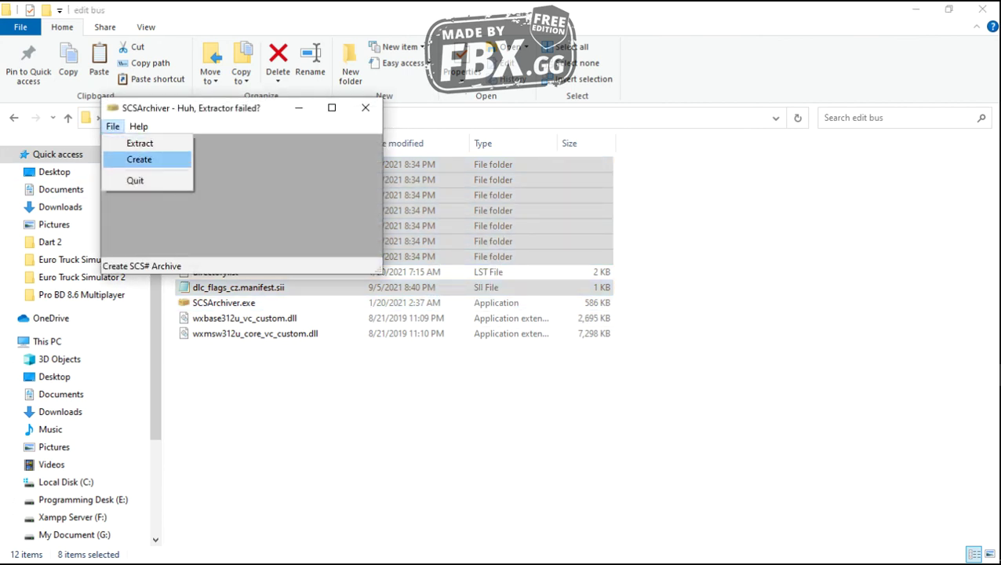
click(139, 158)
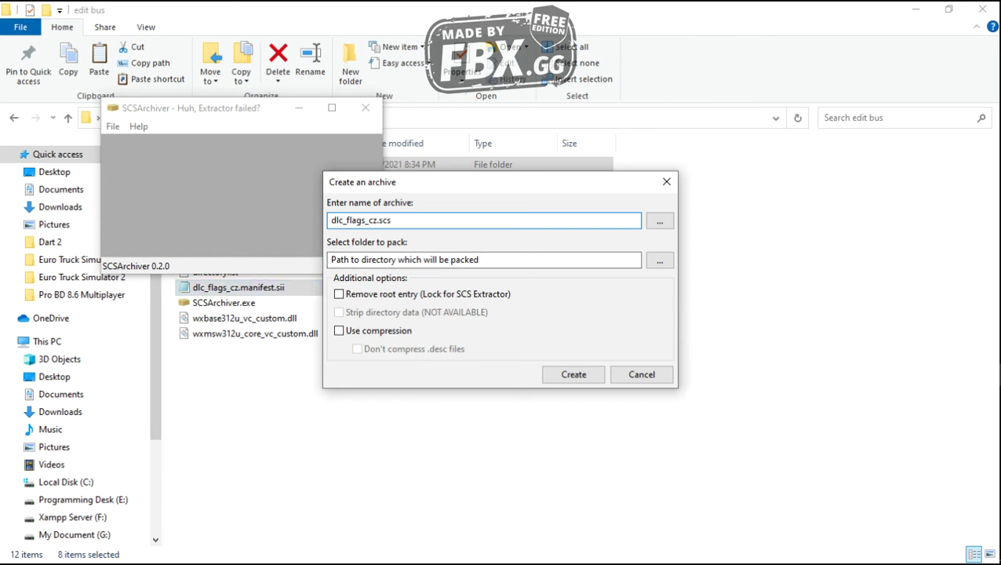
Choose the edit bus folder inside Mod Break on the Desktop as the folder to pack
click(659, 260)
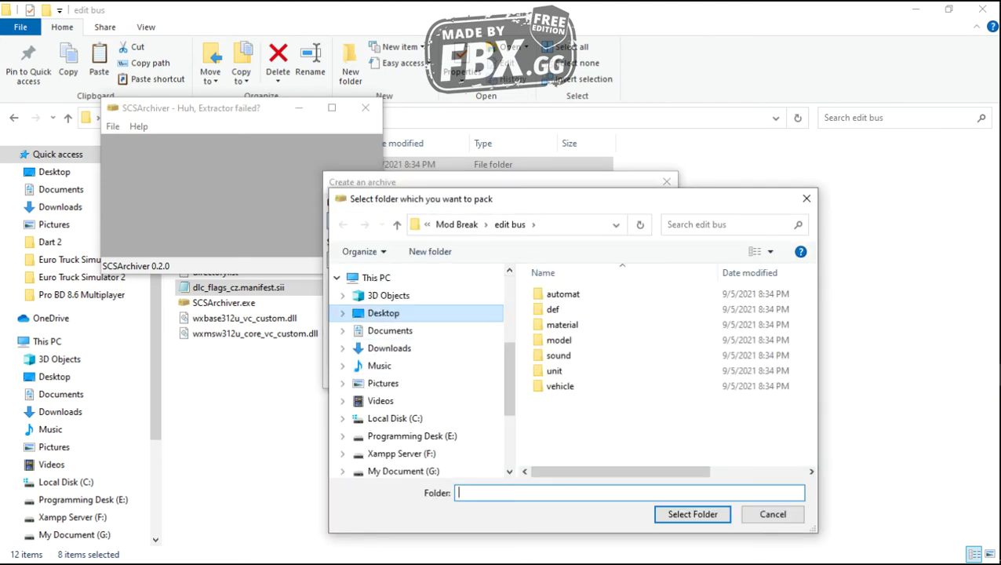
click(384, 313)
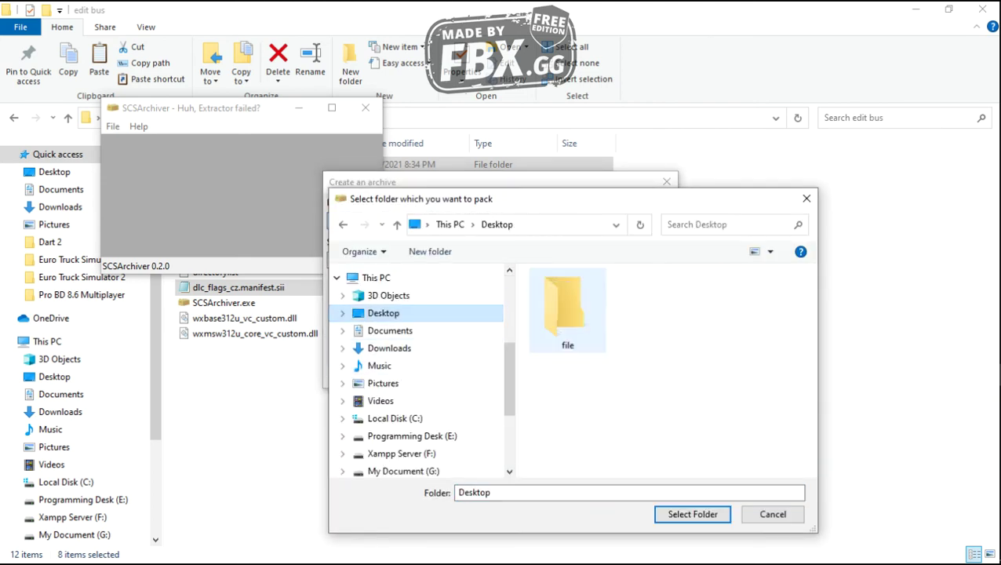
double_click(663, 320)
click(562, 309)
double_click(562, 310)
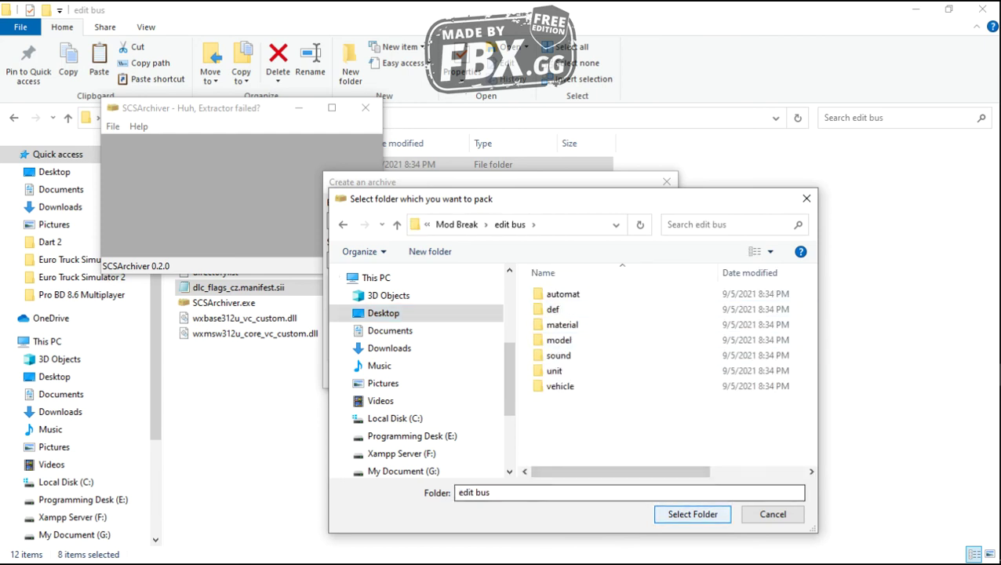
key(Return)
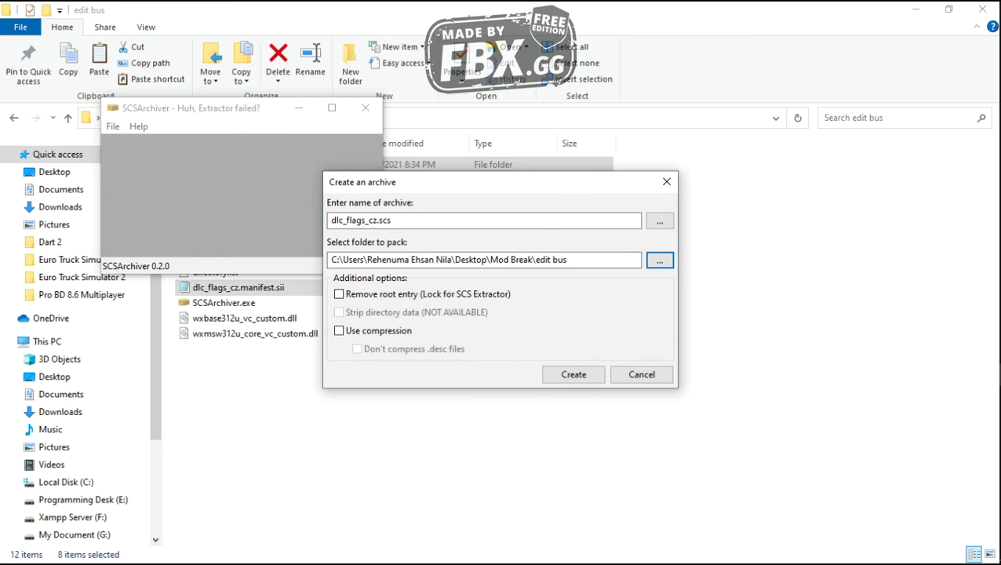
Create the archive with compression enabled but .desc files left uncompressed, and close SCSArchiver once packing is complete
click(339, 330)
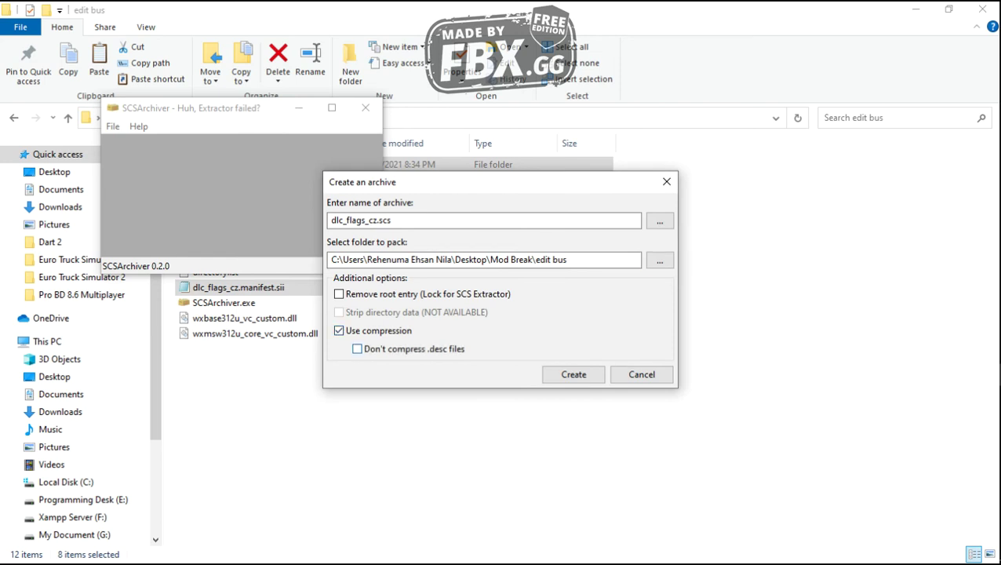
click(357, 348)
click(573, 375)
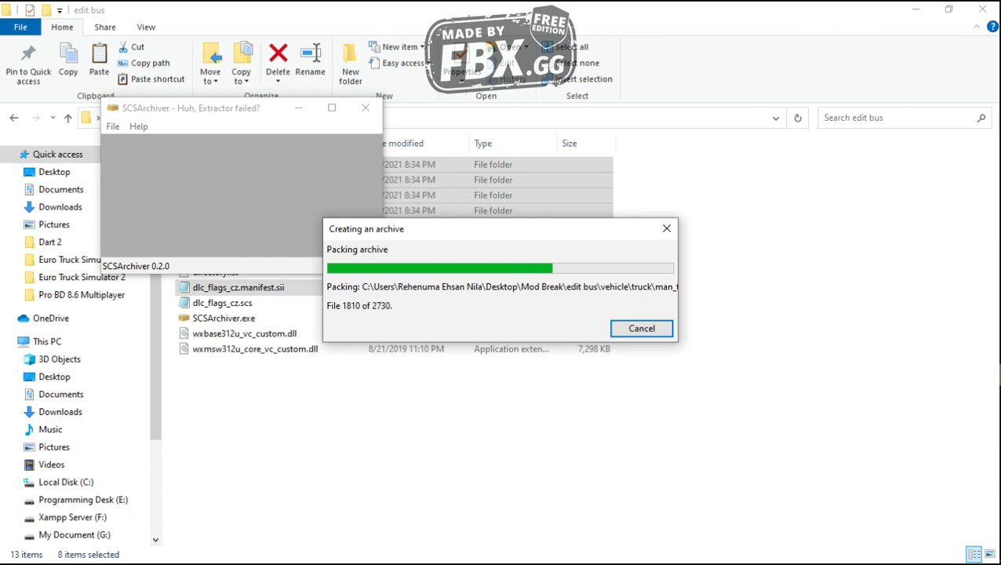
drag(503, 236, 463, 383)
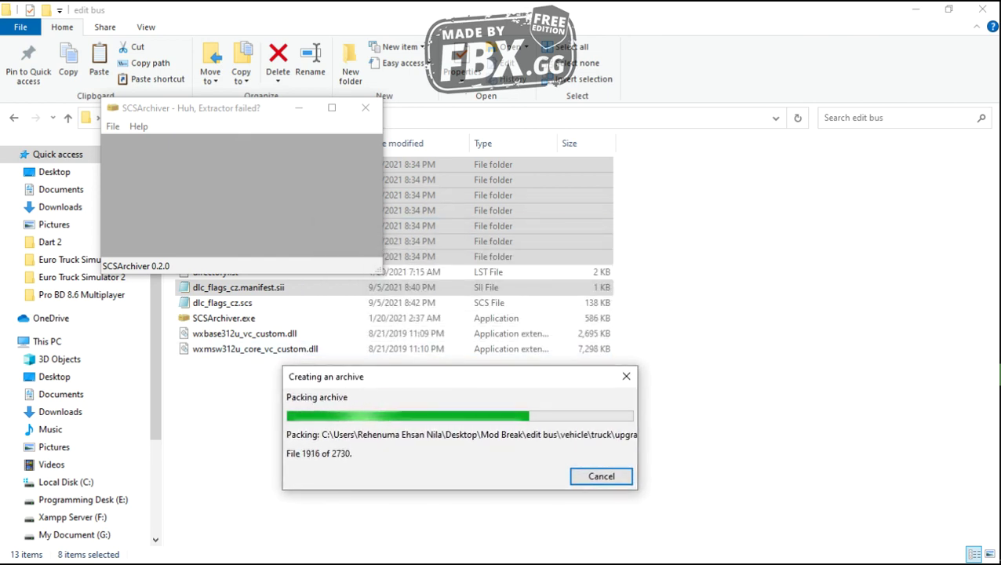
click(377, 270)
drag(225, 110, 197, 50)
drag(413, 380, 476, 59)
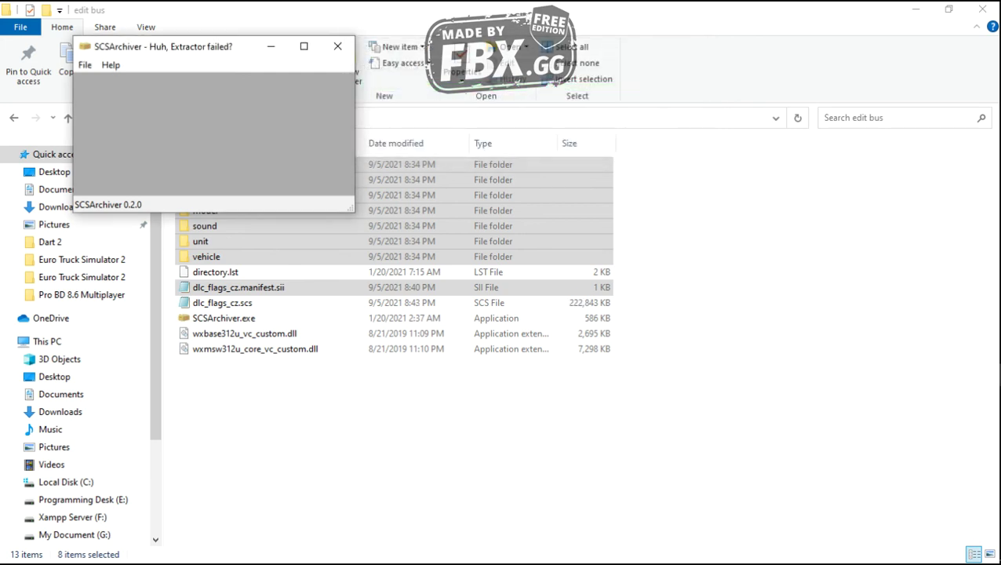
click(338, 45)
Refresh the edit bus folder and select the packed dlc_flags_cz.scs
right_click(729, 196)
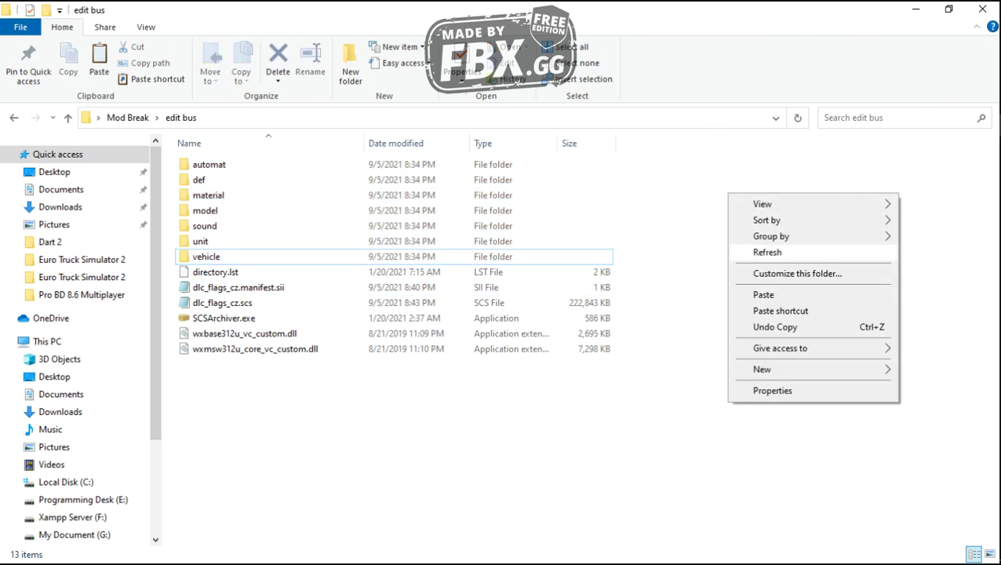
click(771, 253)
right_click(772, 257)
click(786, 315)
right_click(786, 317)
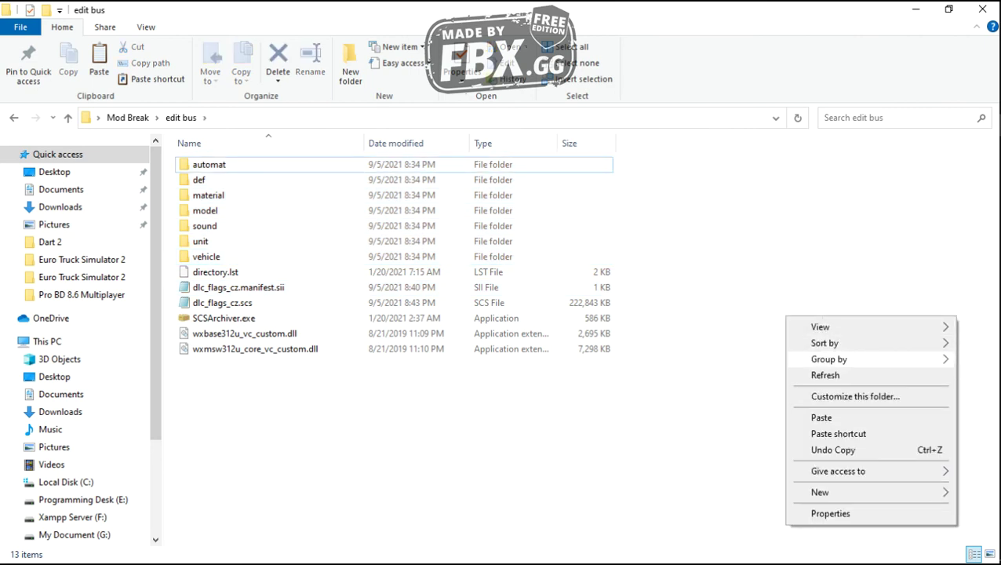
click(825, 375)
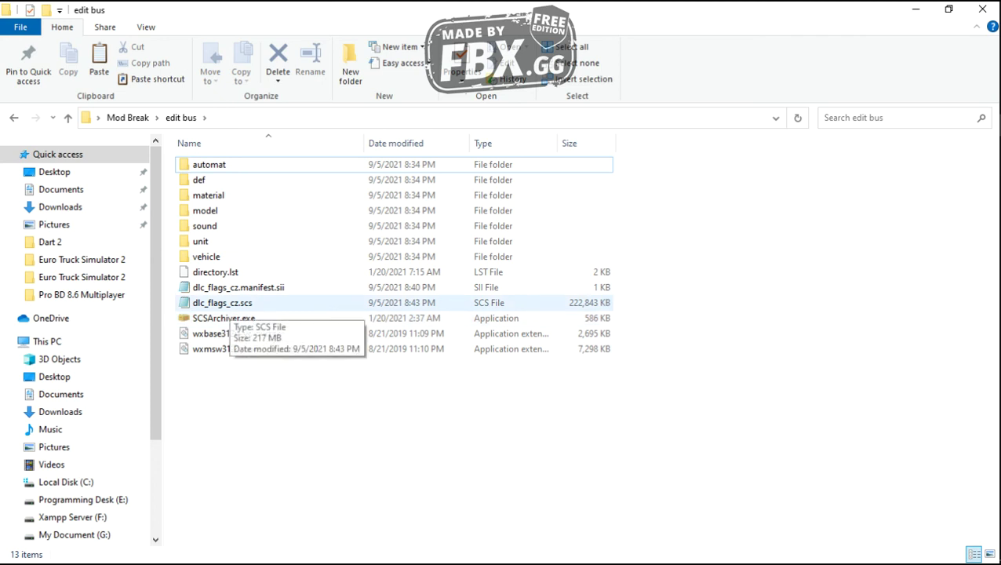
click(254, 303)
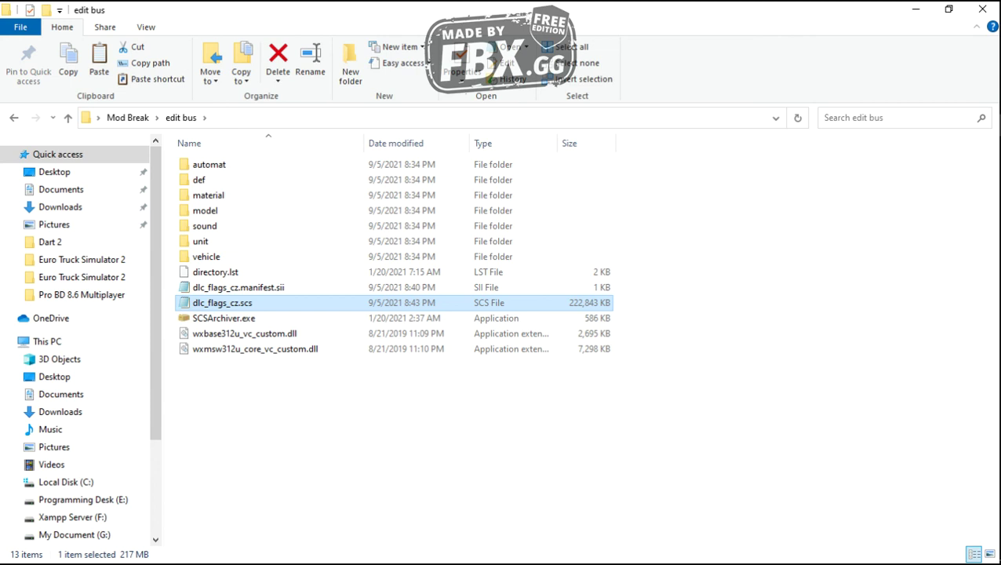
Copy the packed dlc_flags_cz.scs into the Pro BD 8.6 Multiplayer folder inside Game Run Directory on the Euro Truck Simulator 2 (M:) drive
right_click(256, 303)
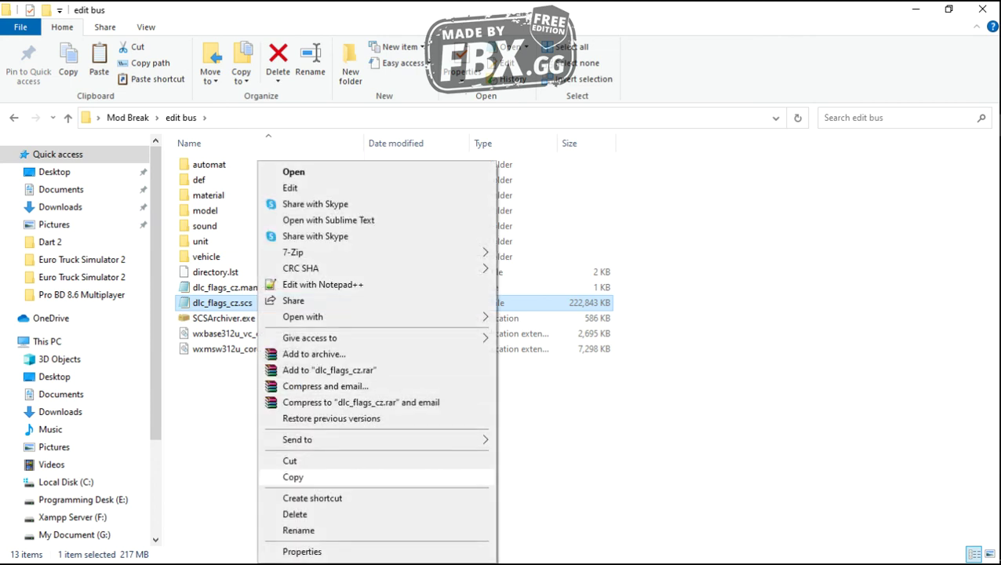
click(292, 477)
scroll(74, 337, down, 3)
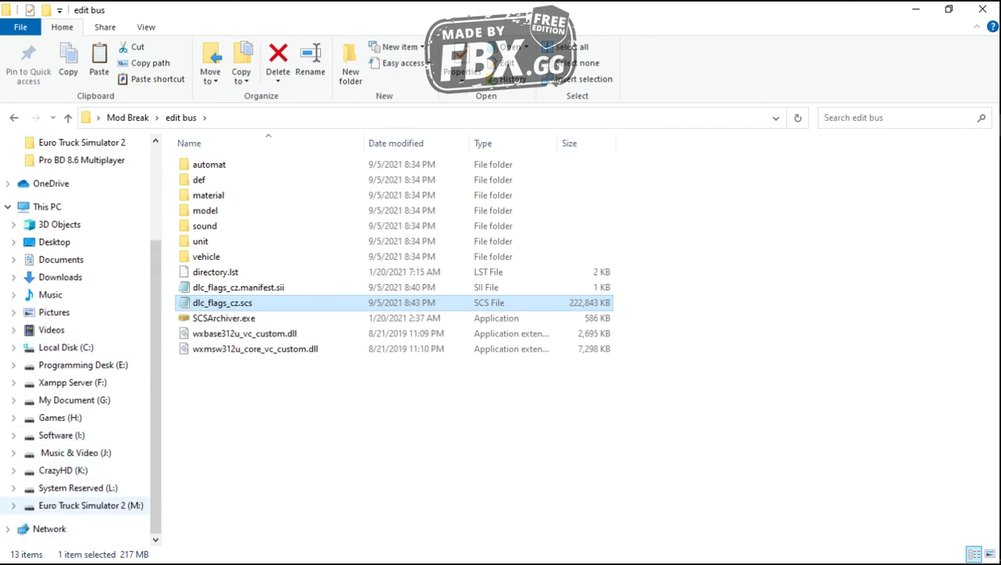
click(90, 505)
double_click(347, 196)
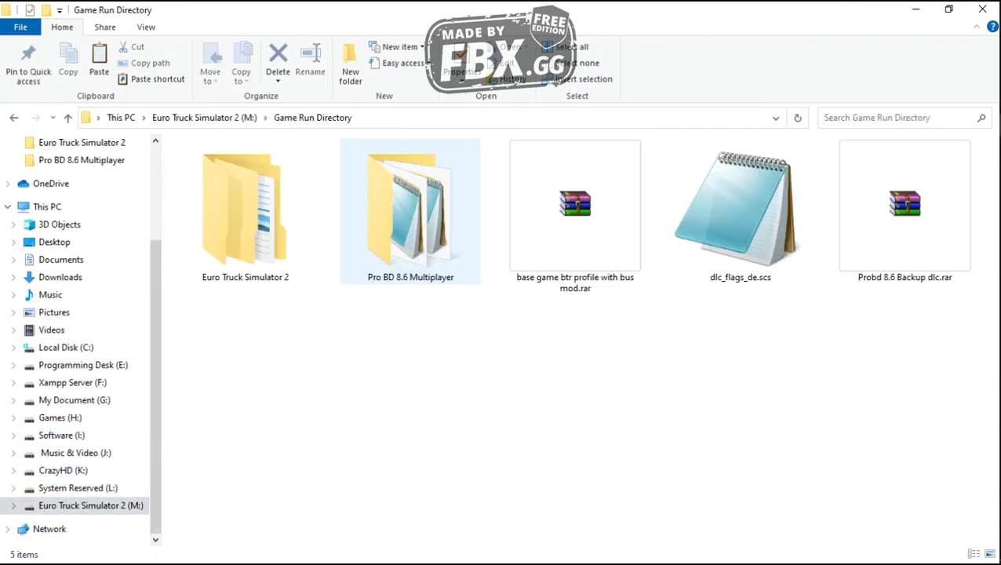
double_click(411, 207)
right_click(659, 324)
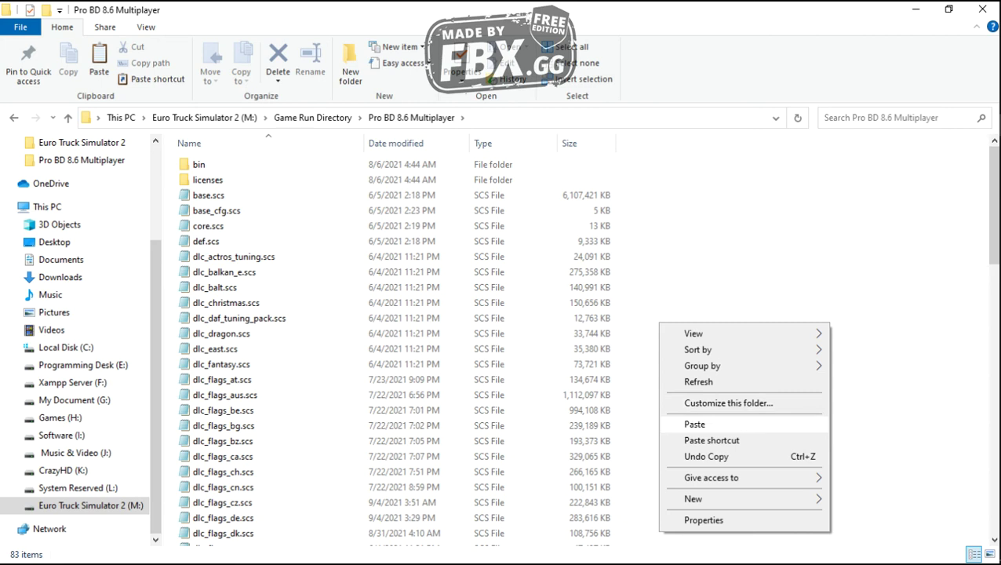
click(694, 424)
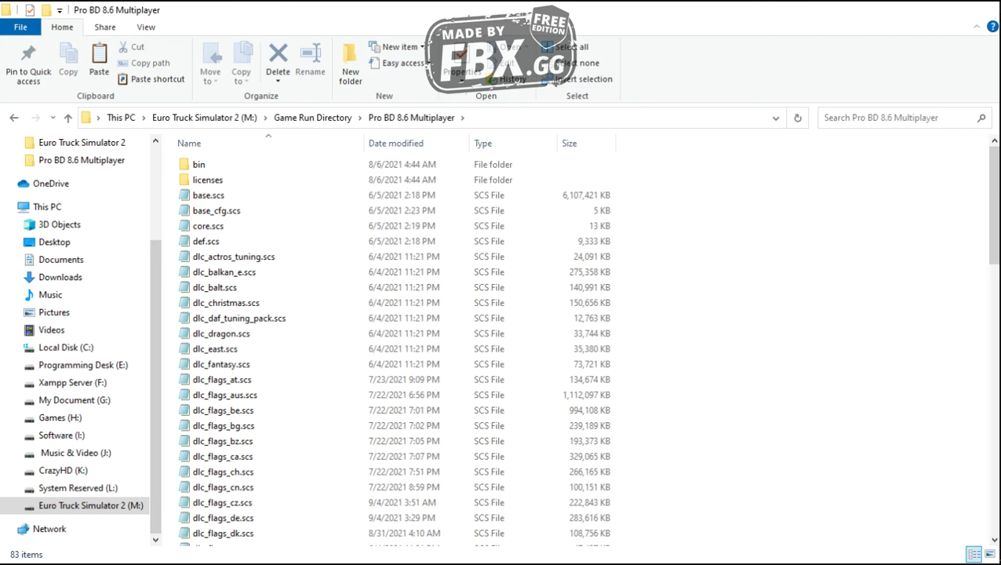
Close the game folder, view the contents of the Mod Break folder on the desktop, and close it to return to the desktop
click(982, 9)
double_click(465, 144)
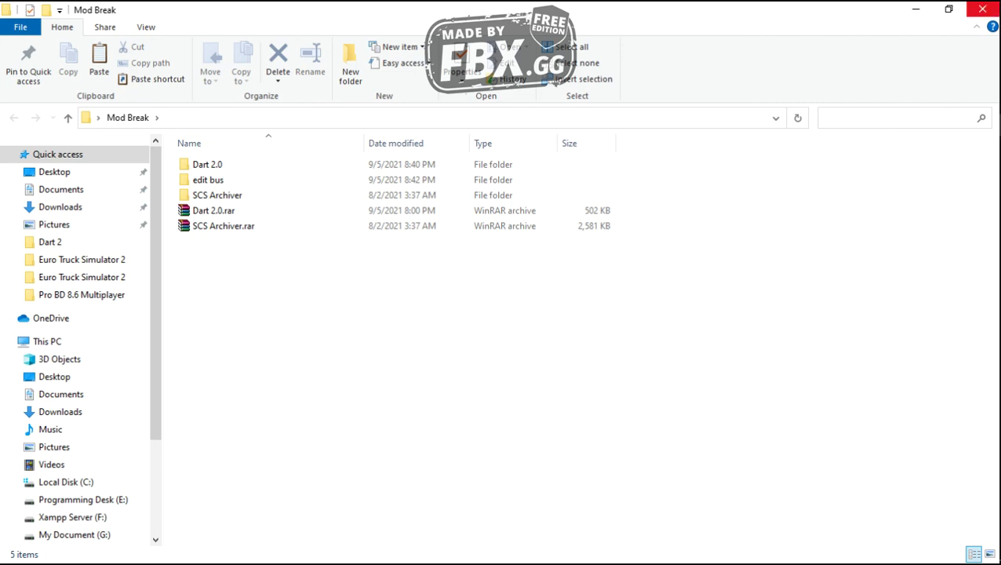
click(984, 9)
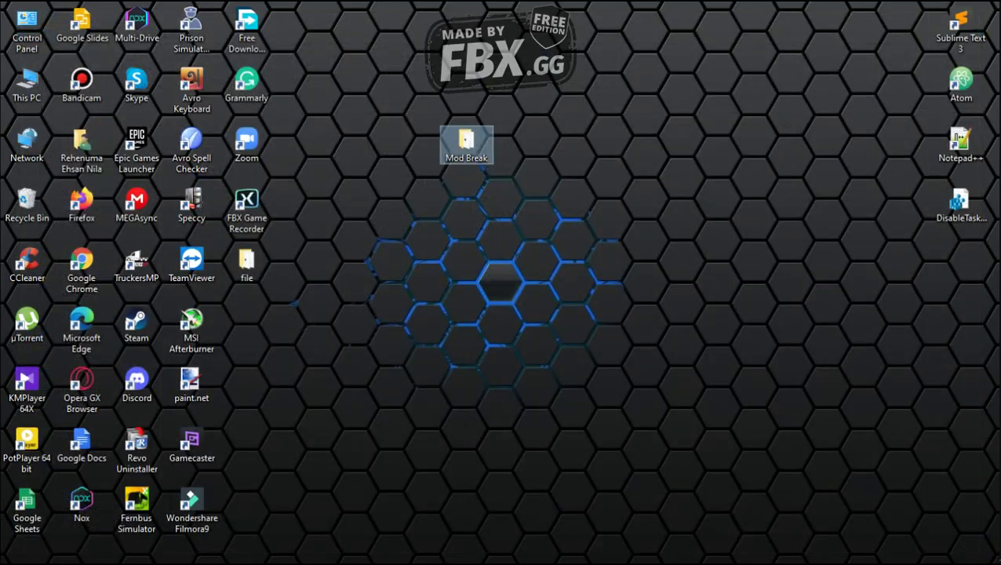